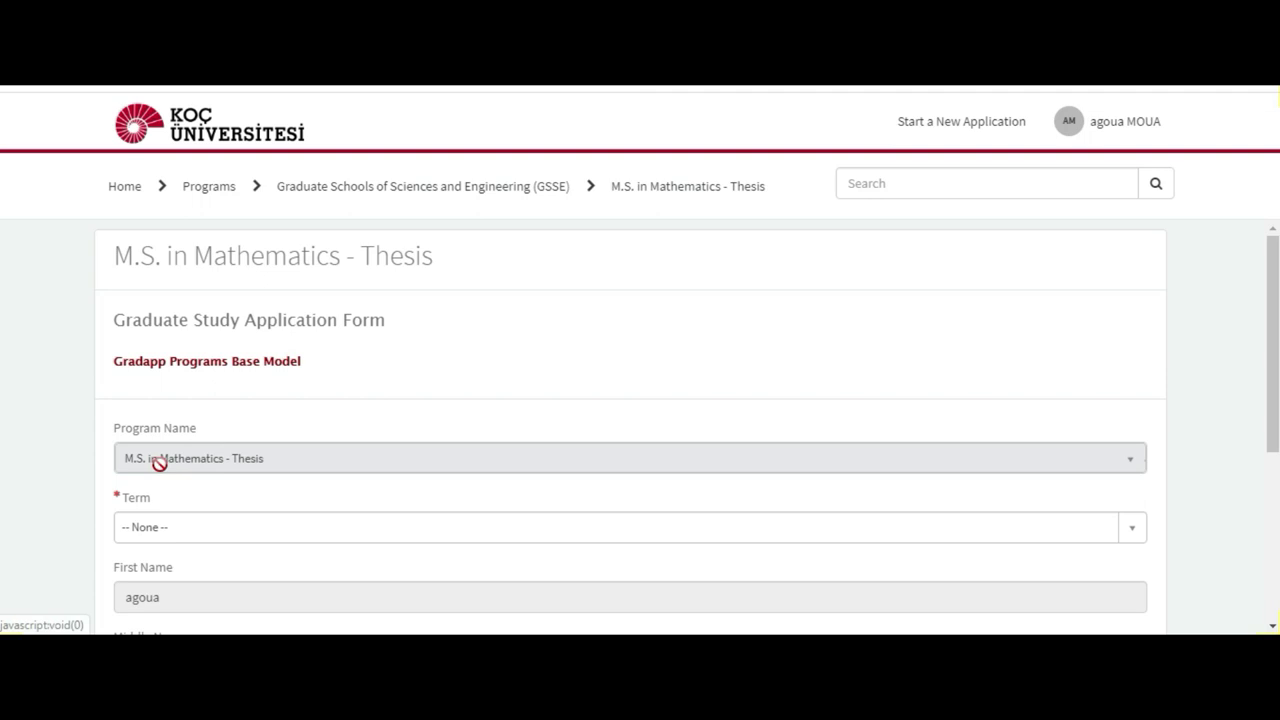
Step: Choose Fall 2020 from the Term dropdown and scroll down to Start My Application
{"action": "left_click", "coordinate": [207, 537]}
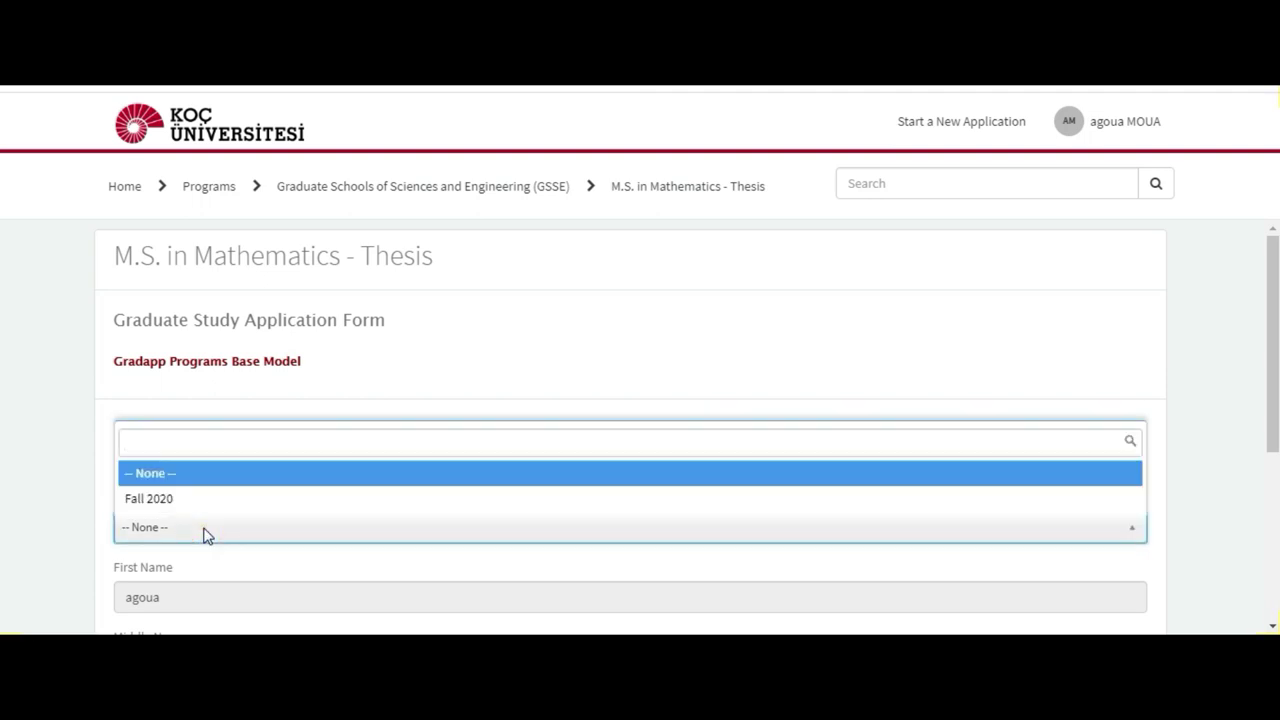
{"action": "left_click", "coordinate": [208, 537]}
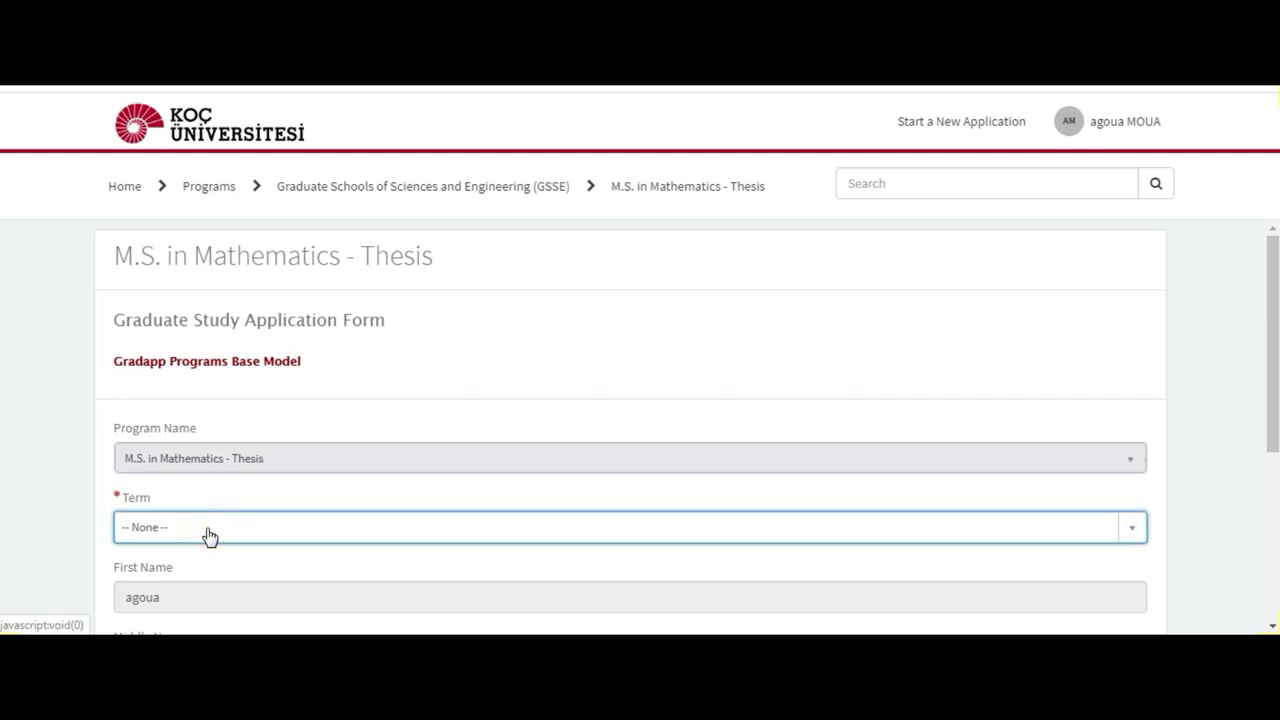
{"action": "left_click", "coordinate": [204, 534]}
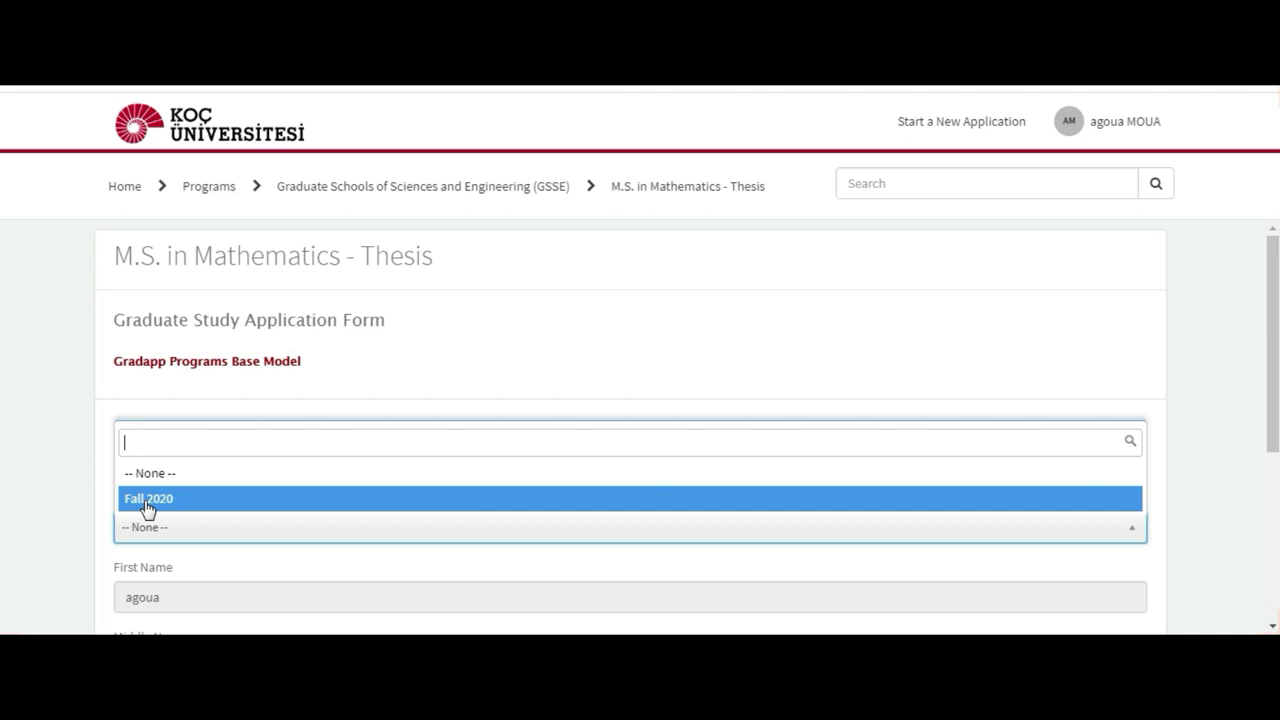
{"action": "left_click", "coordinate": [148, 503]}
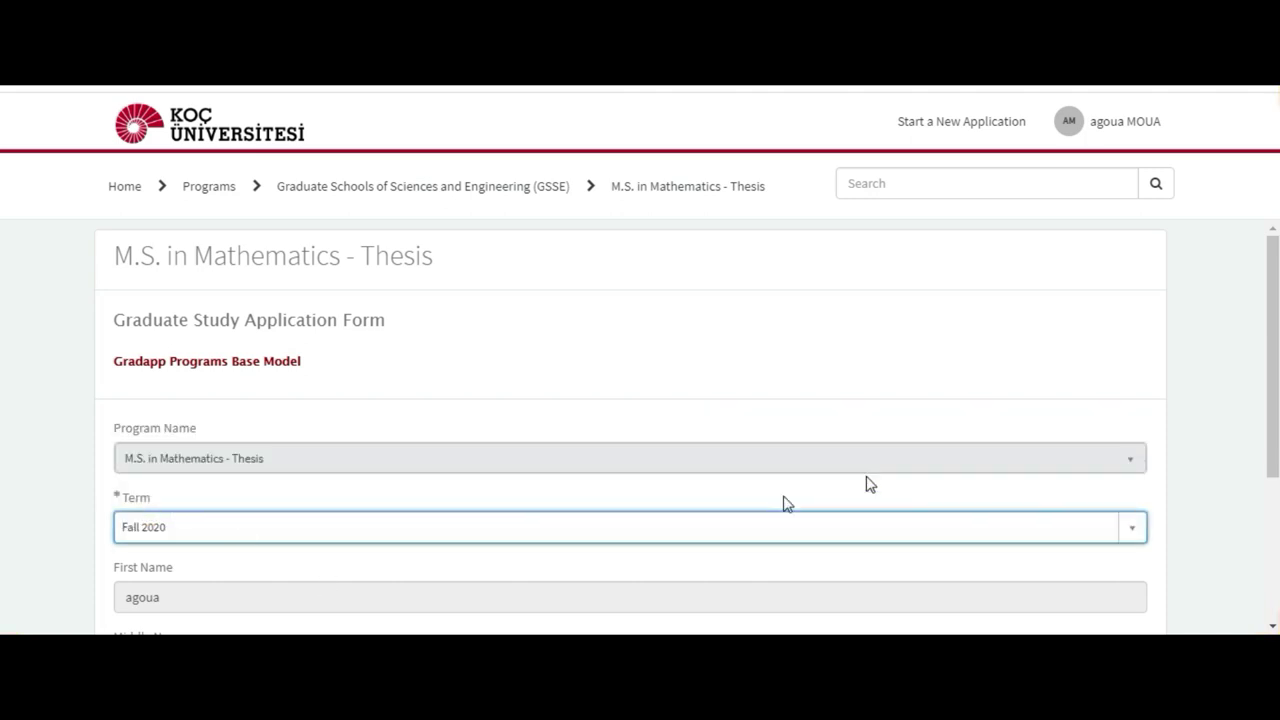
{"action": "left_click_drag", "start_coordinate": [1278, 335], "coordinate": [1278, 430]}
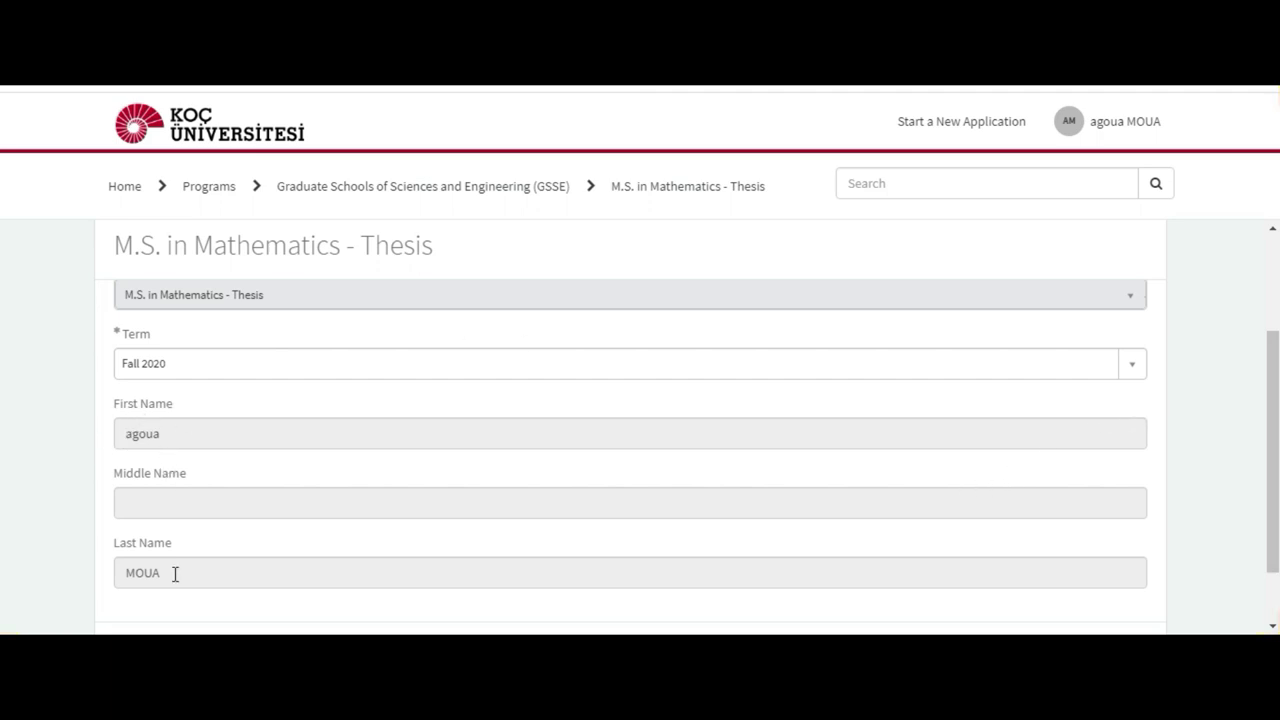
{"action": "scroll", "coordinate": [1272, 350], "scroll_direction": "down", "scroll_amount": 2}
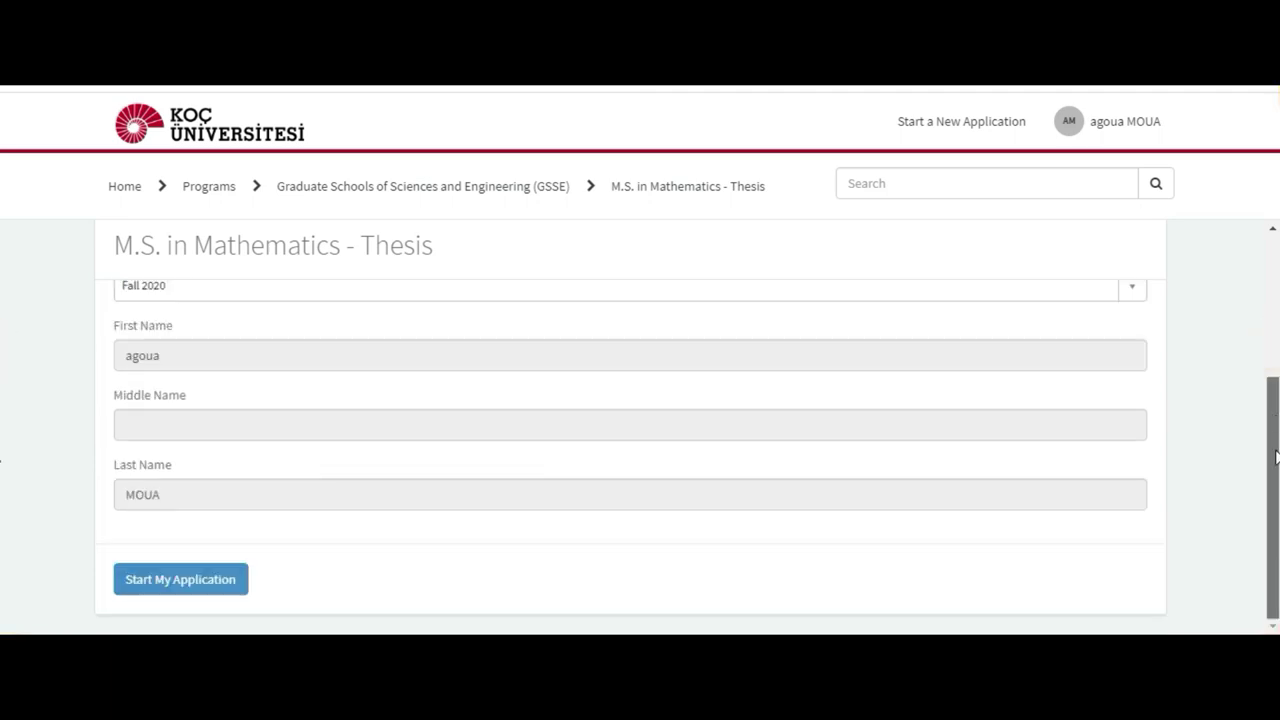
Step: Start the application and scroll down to Personal Information and the photo upload button
{"action": "left_click", "coordinate": [191, 583]}
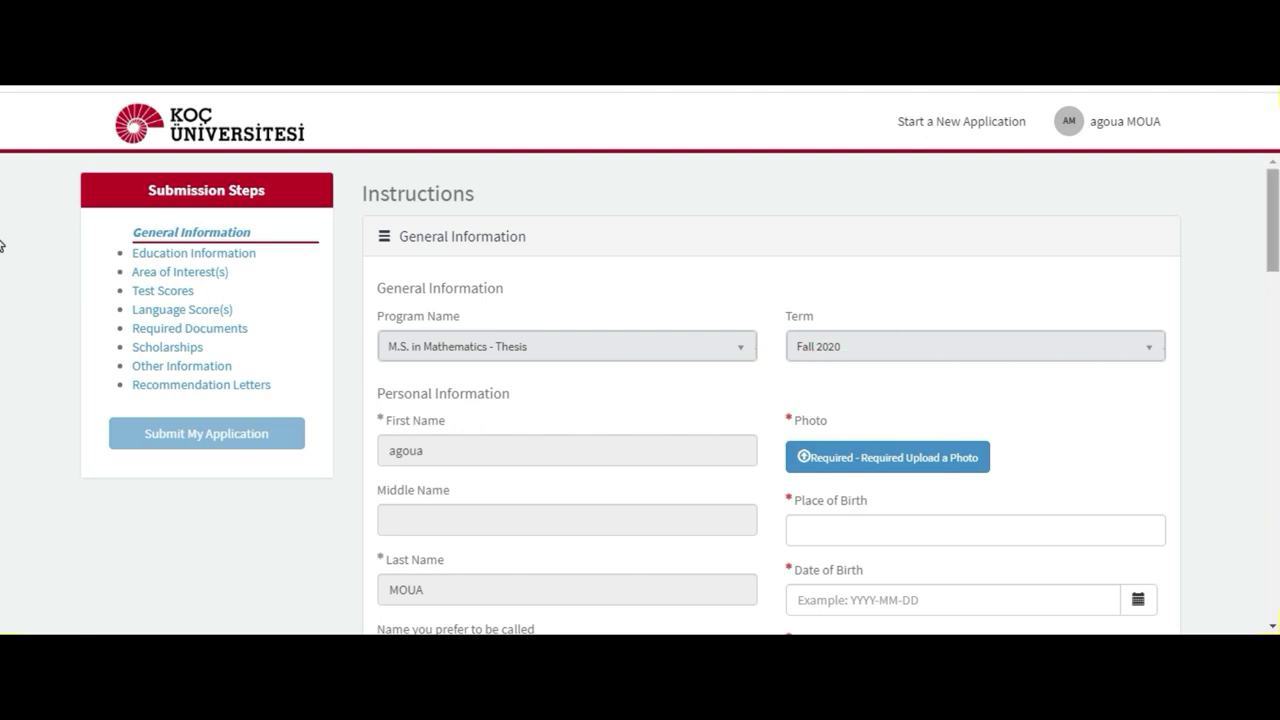
{"action": "scroll", "coordinate": [2, 260], "scroll_direction": "down", "scroll_amount": 1}
{"action": "scroll", "coordinate": [2, 268], "scroll_direction": "down", "scroll_amount": 2}
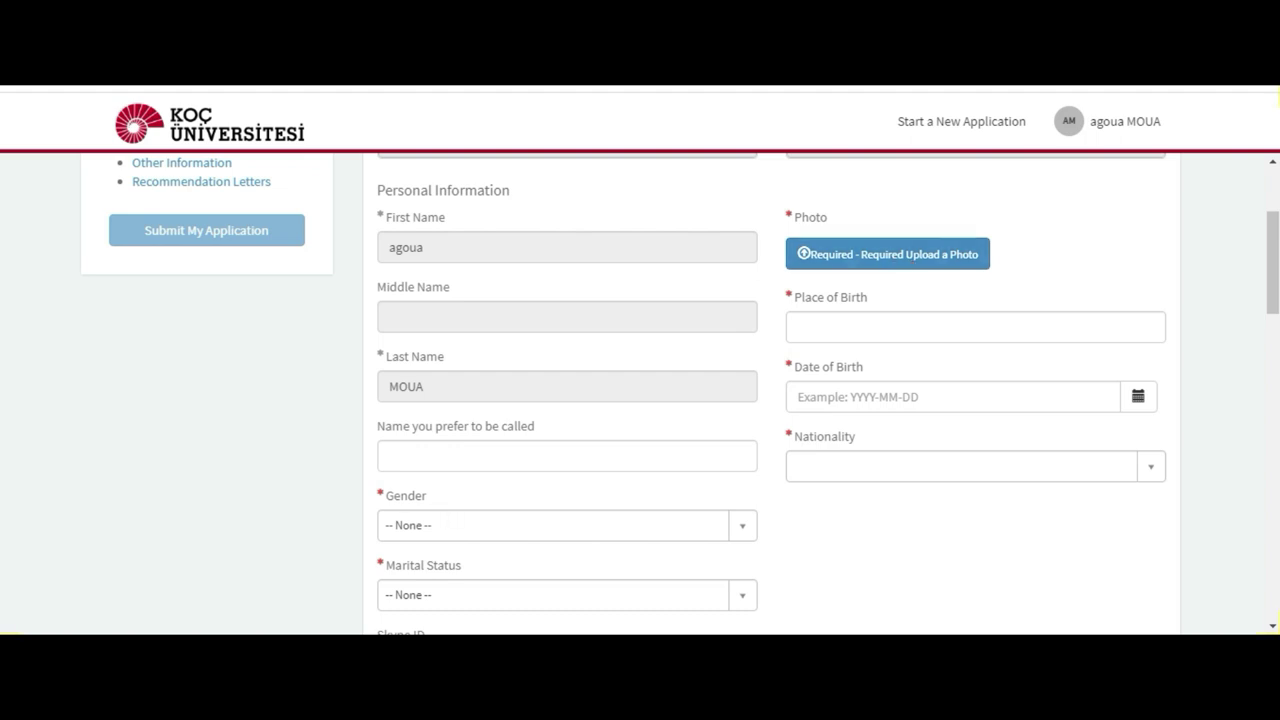
{"action": "mouse_move", "coordinate": [198, 645]}
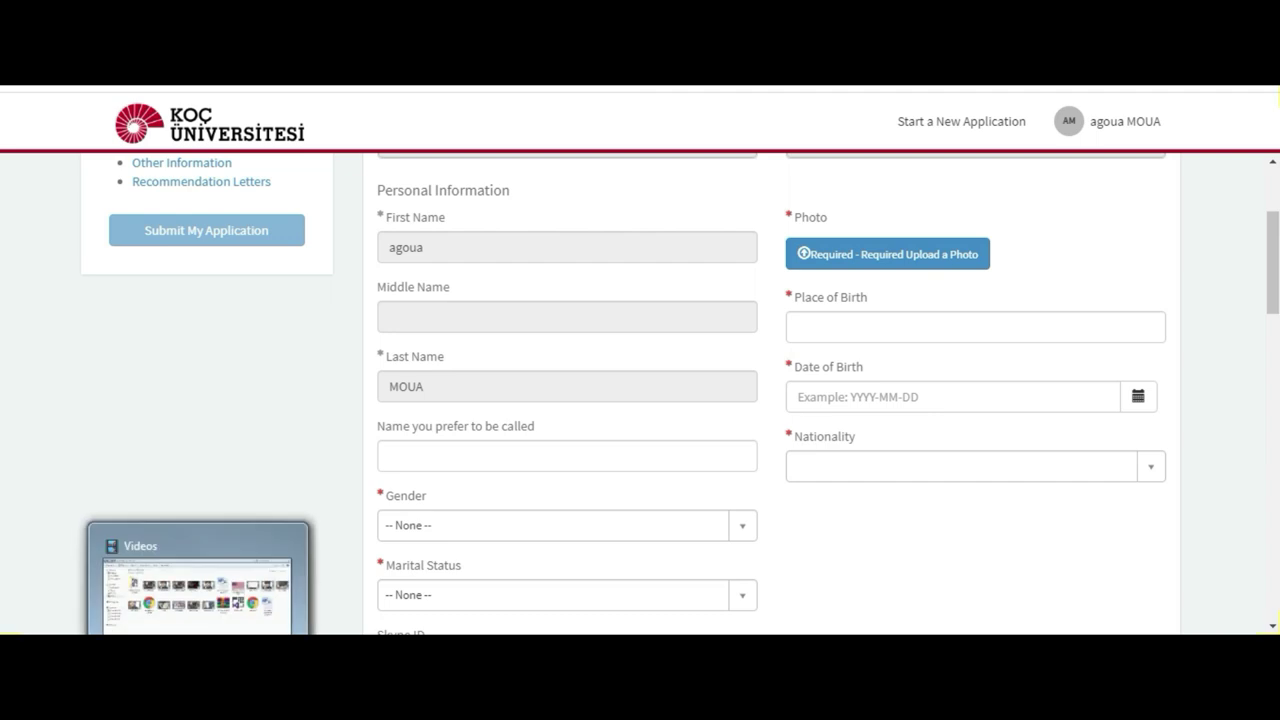
Step: Select the portrait image file in the Open dialog as the applicant photo
{"action": "left_click", "coordinate": [870, 258]}
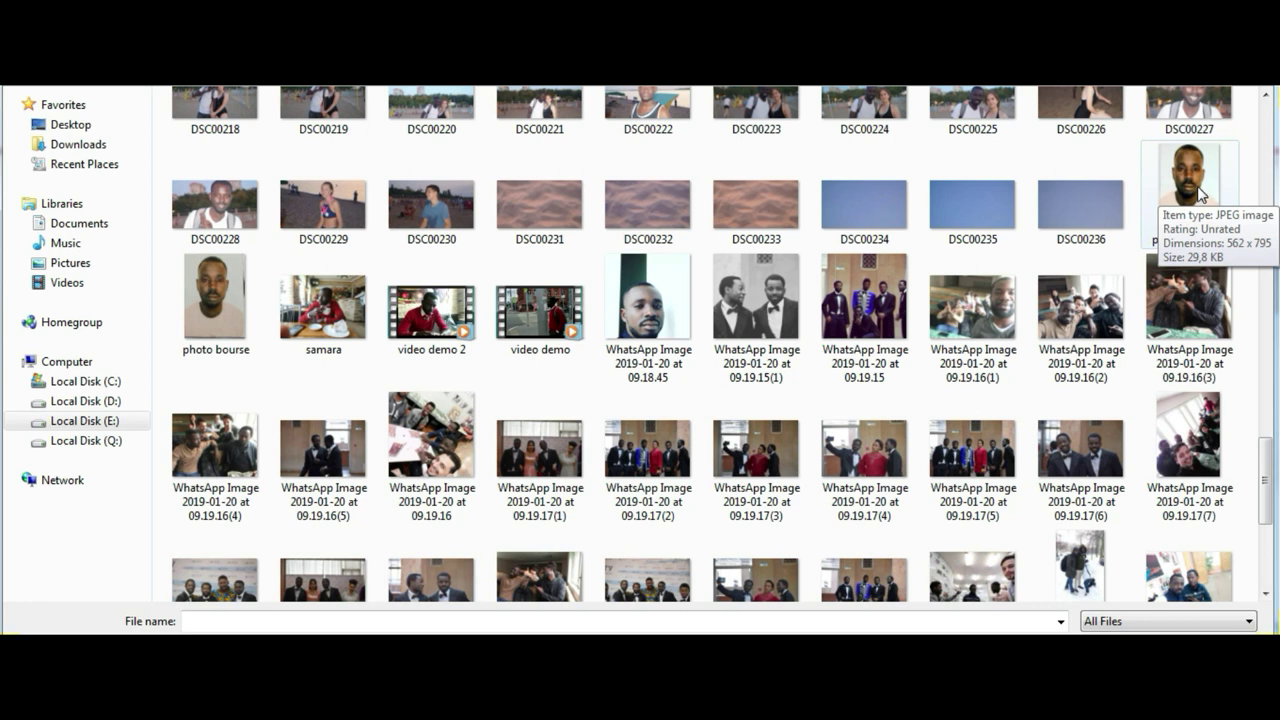
{"action": "double_click", "coordinate": [1200, 195]}
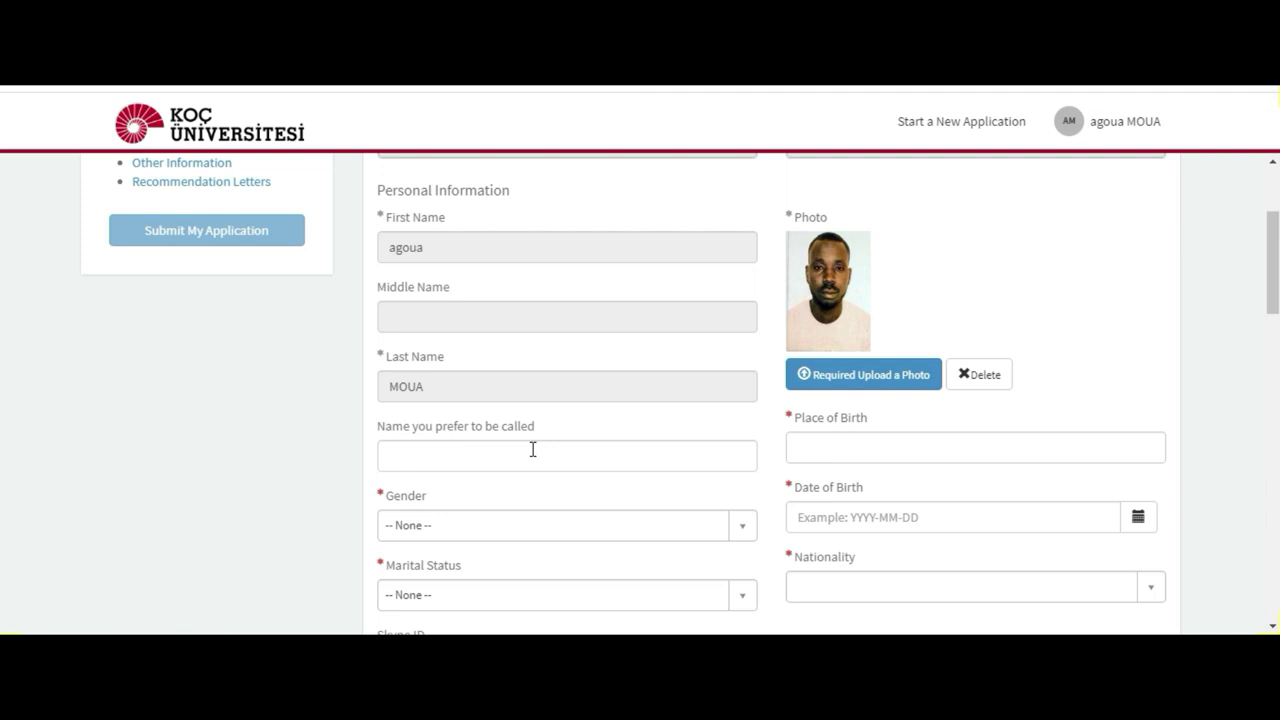
Step: Set Gender to Male and Marital Status to Single
{"action": "left_click", "coordinate": [450, 530]}
{"action": "left_click", "coordinate": [454, 474]}
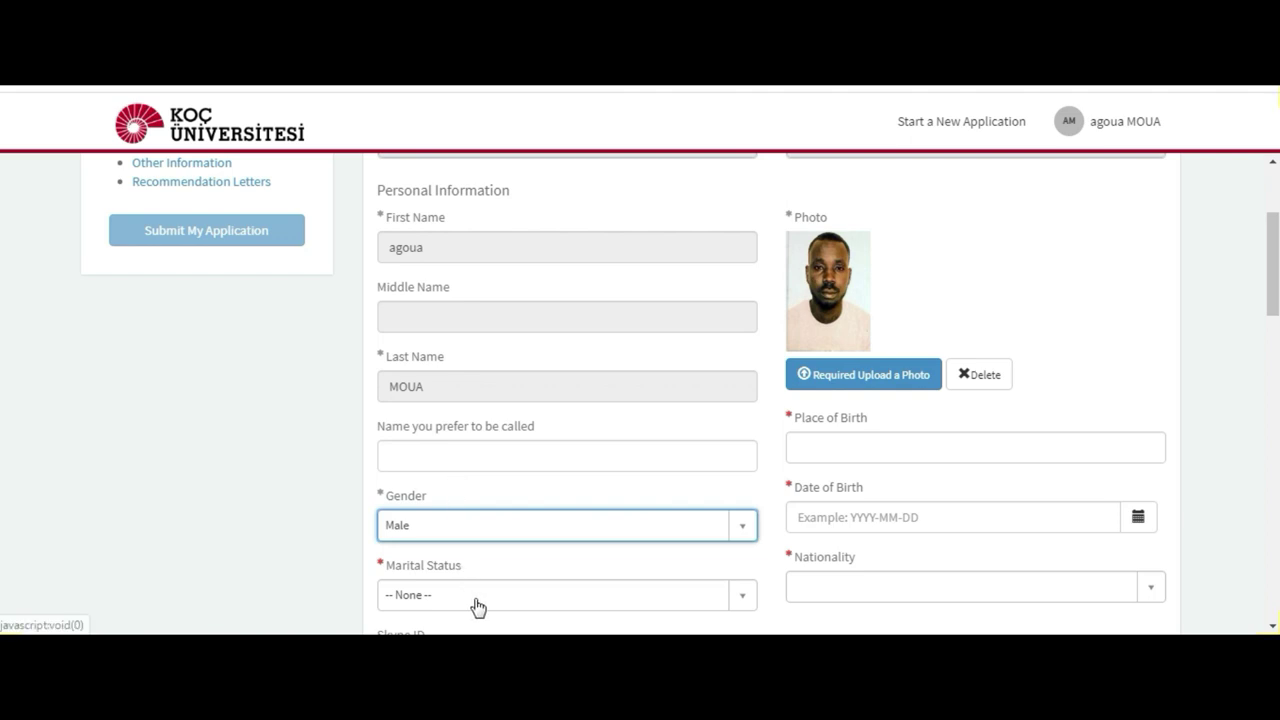
{"action": "left_click", "coordinate": [743, 597]}
{"action": "left_click", "coordinate": [648, 538]}
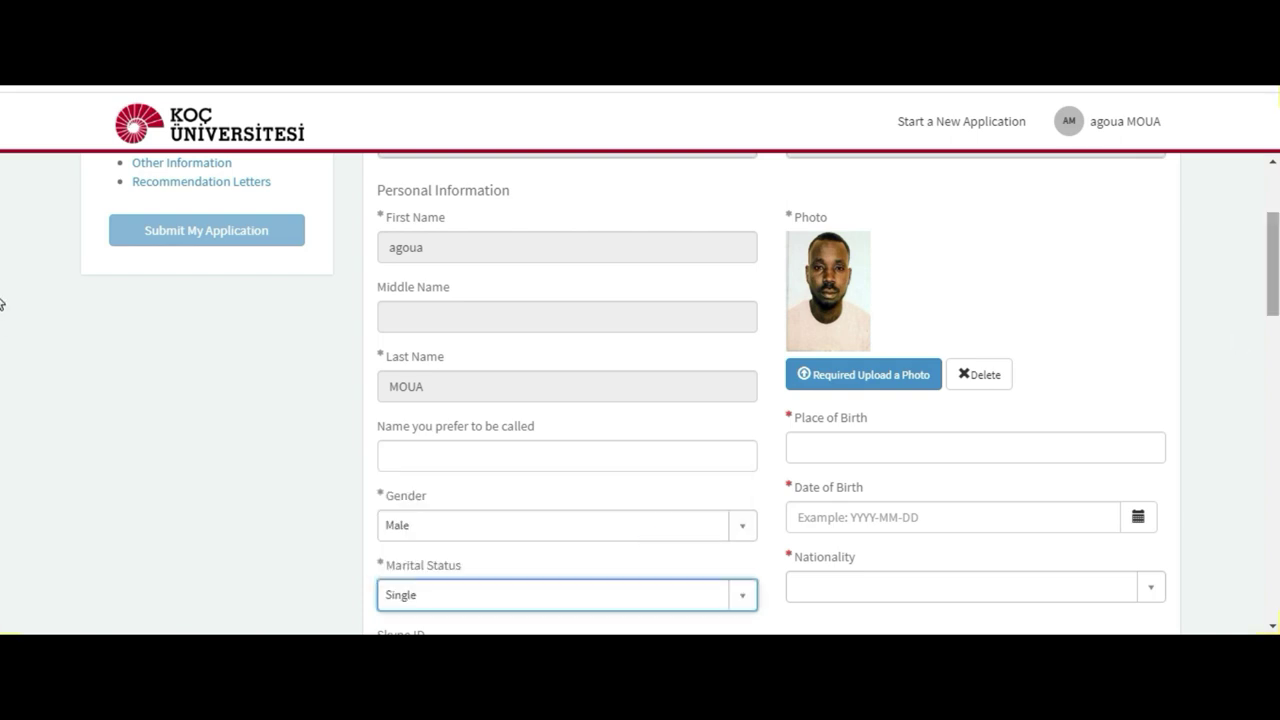
Step: Enter the applicant's Skype ID in the Skype ID field
{"action": "scroll", "coordinate": [1, 300], "scroll_direction": "down", "scroll_amount": 4}
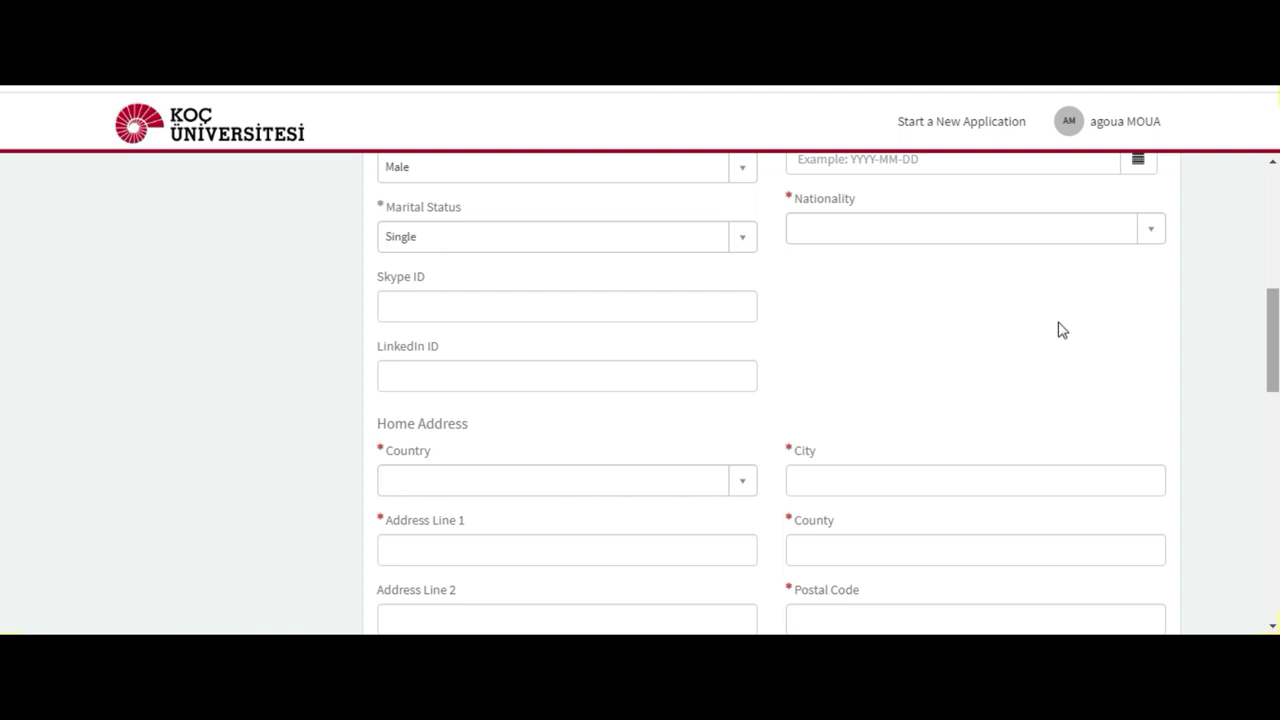
{"action": "left_click", "coordinate": [614, 300]}
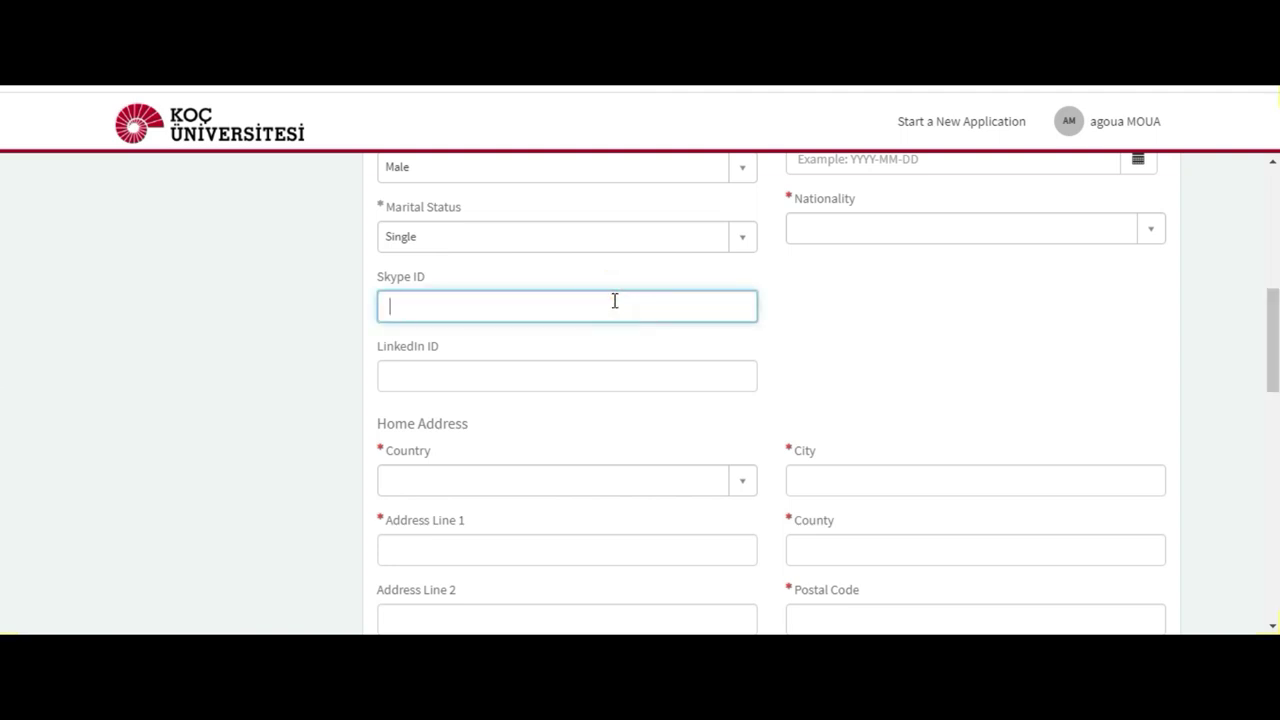
{"action": "scroll", "coordinate": [2, 366], "scroll_direction": "down", "scroll_amount": 3}
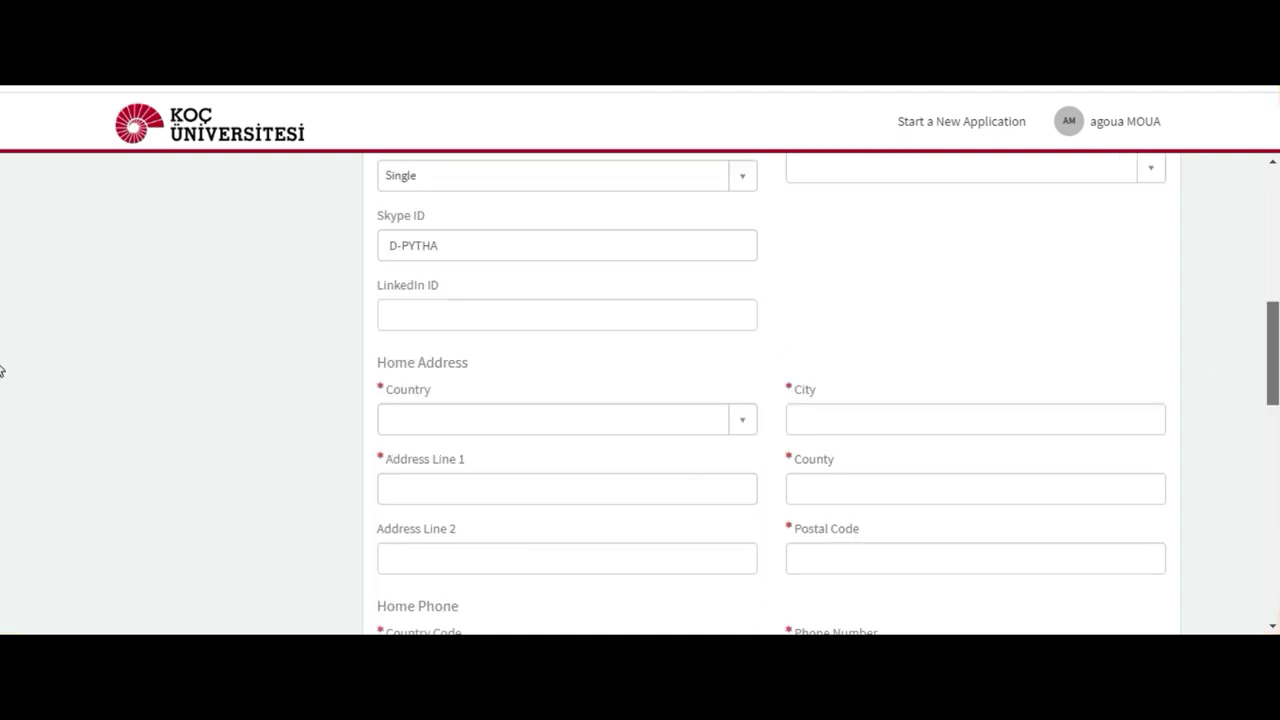
Step: Set the home country to Cote D'Ivoire and the city to ABIDJAN
{"action": "left_click", "coordinate": [745, 327]}
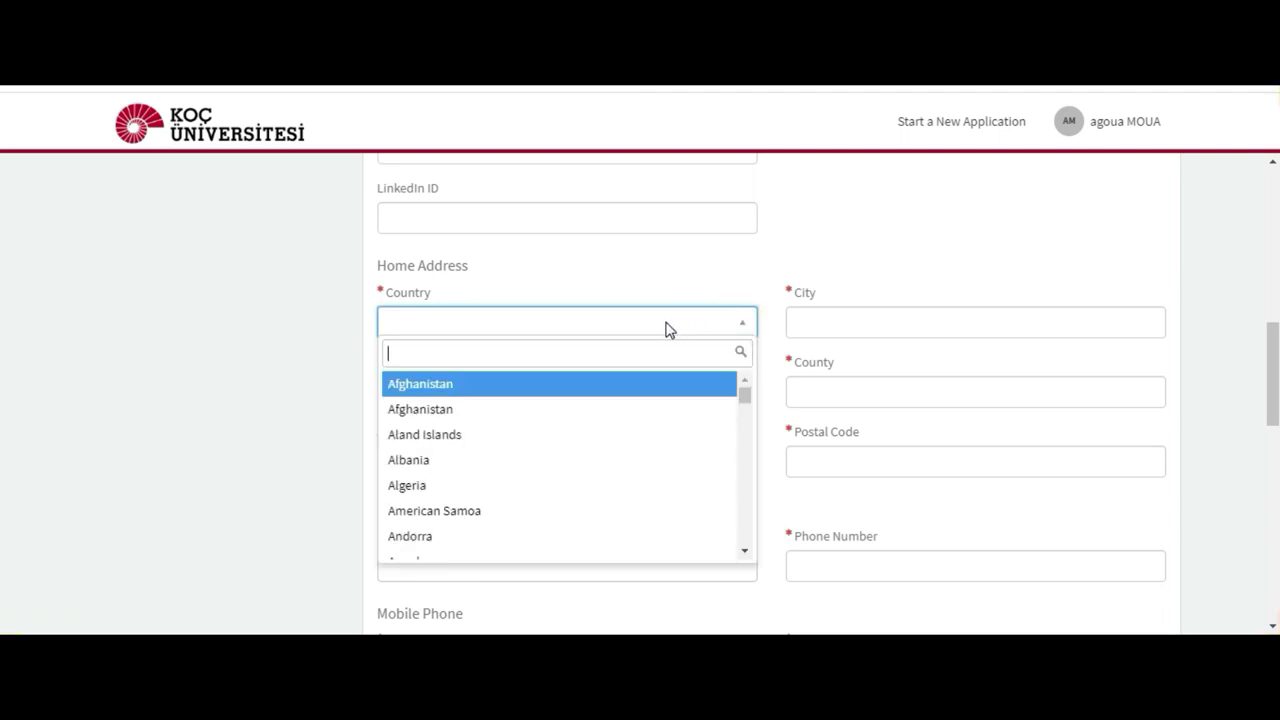
{"action": "type", "text": "COTE"}
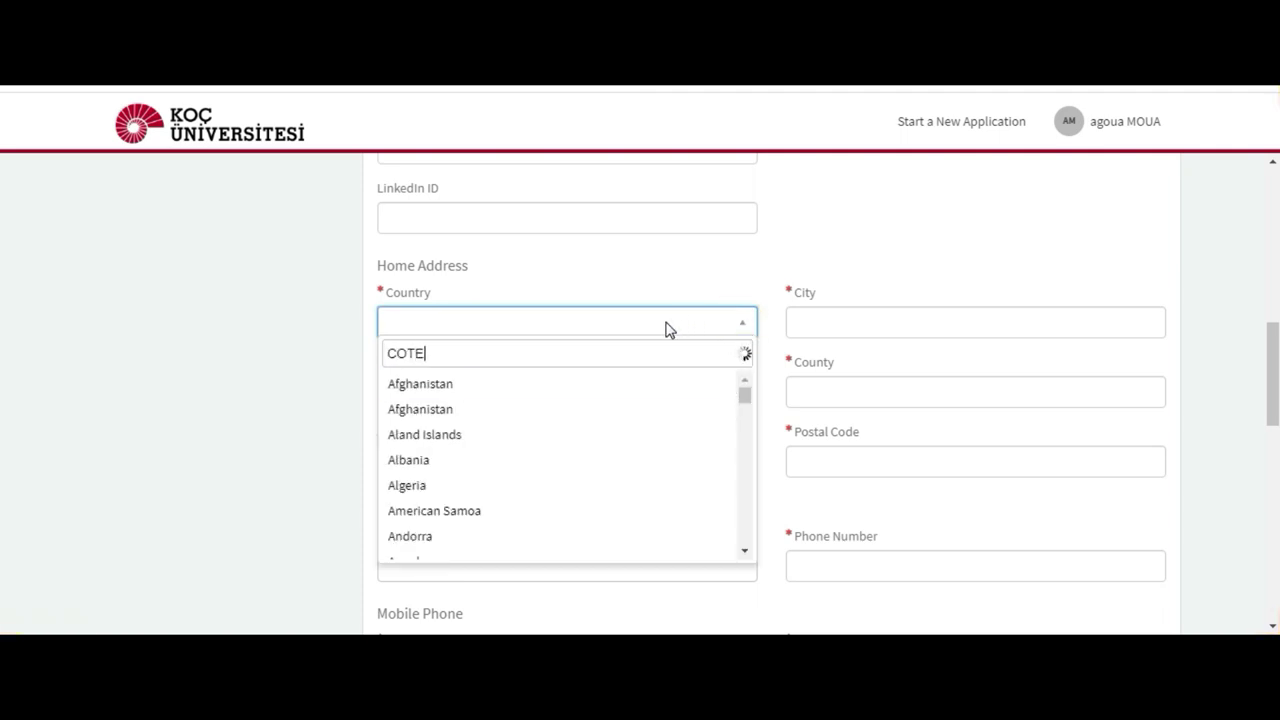
{"action": "left_click", "coordinate": [637, 388]}
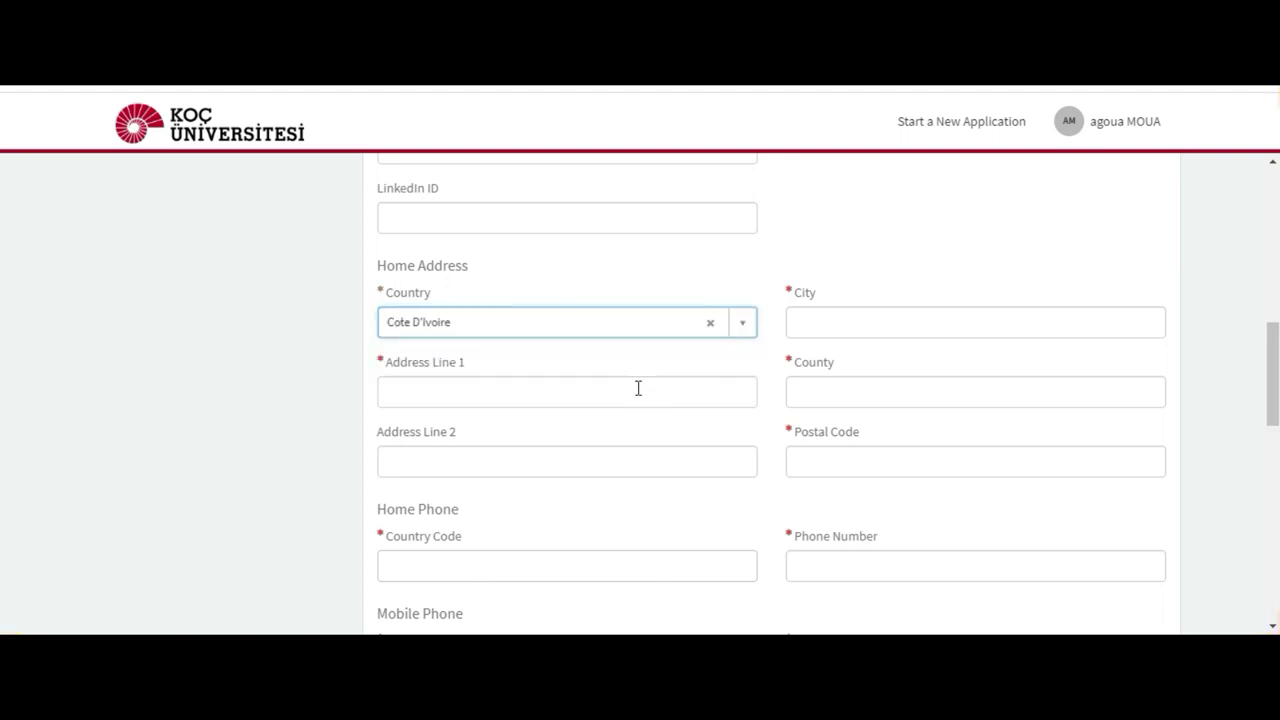
{"action": "left_click", "coordinate": [830, 318]}
{"action": "type", "text": "ABIDJAN"}
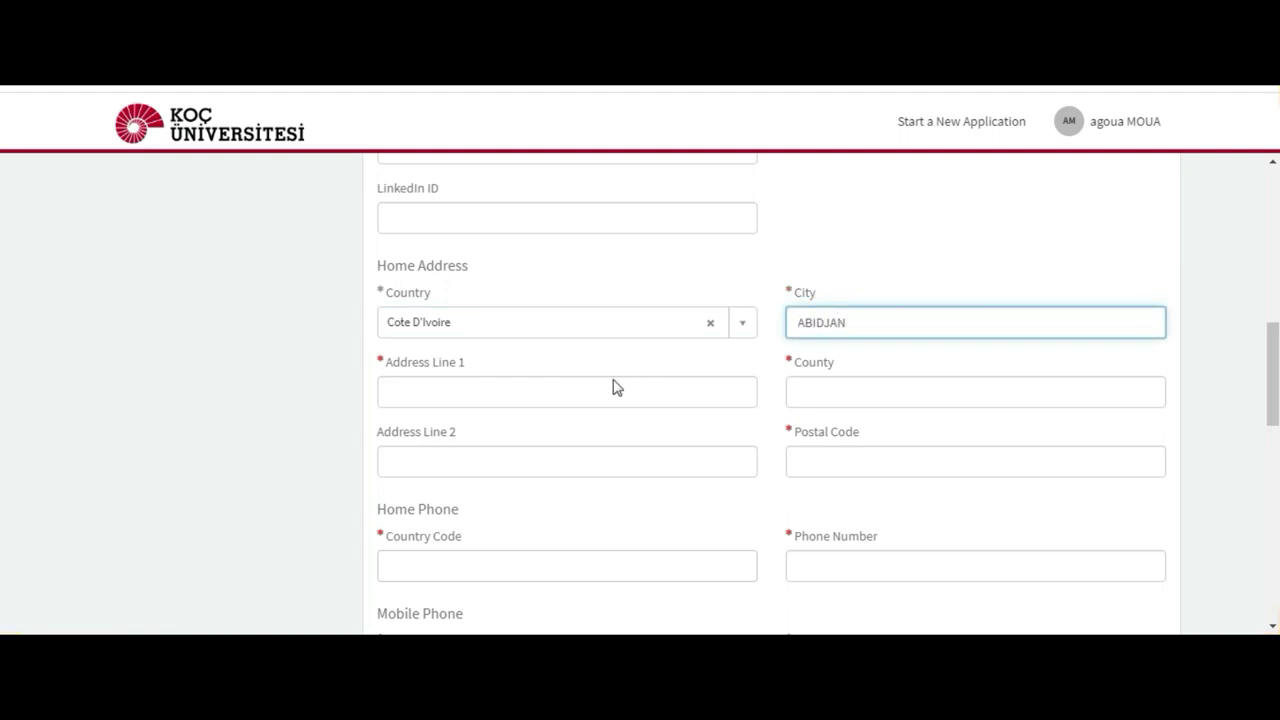
Step: Fill in the first address line, county and postal code of the home address
{"action": "left_click", "coordinate": [549, 398]}
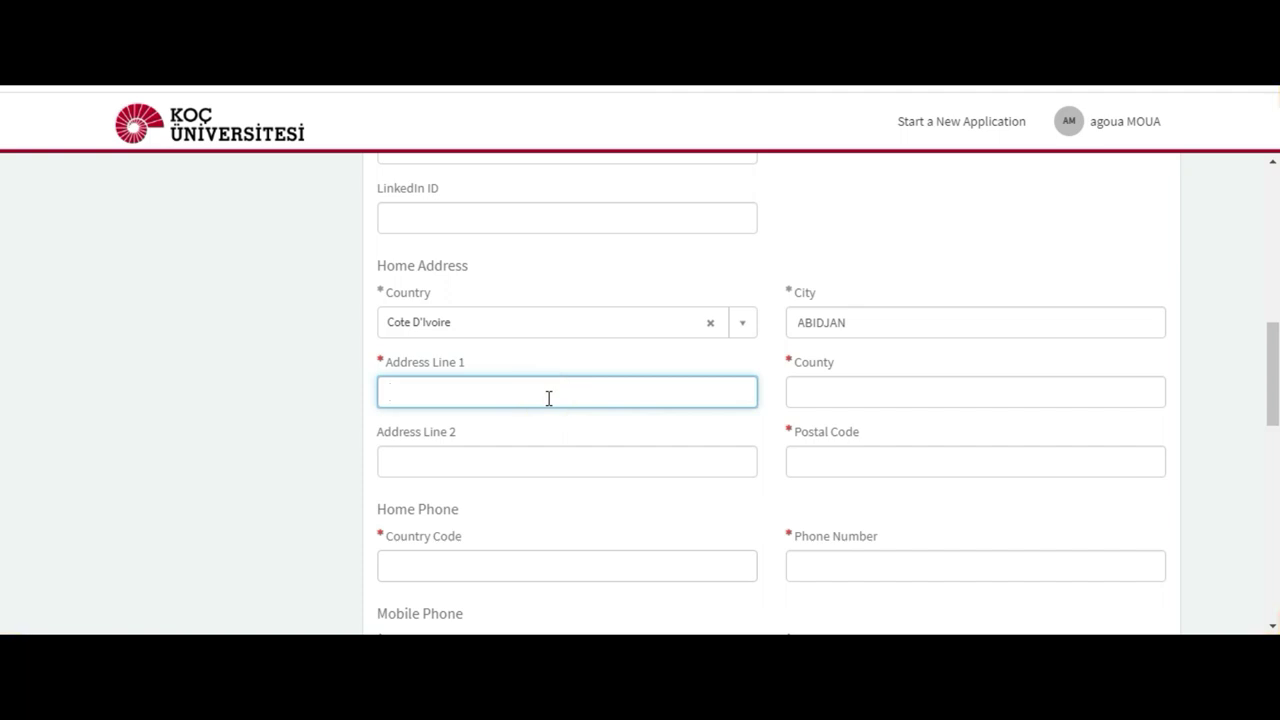
{"action": "left_click", "coordinate": [862, 392]}
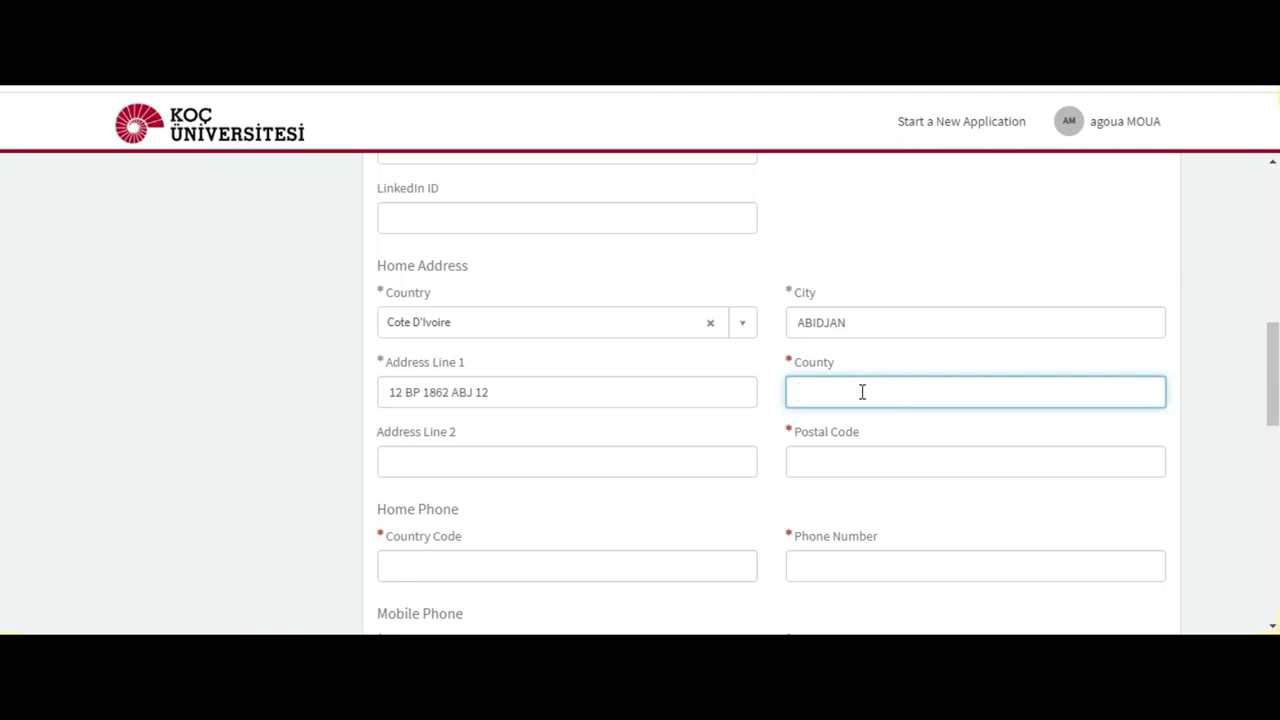
{"action": "type", "text": "COTE"}
{"action": "type", "text": " DI"}
{"action": "type", "text": "'"}
{"action": "type", "text": "IVOIRE"}
{"action": "left_click", "coordinate": [829, 458]}
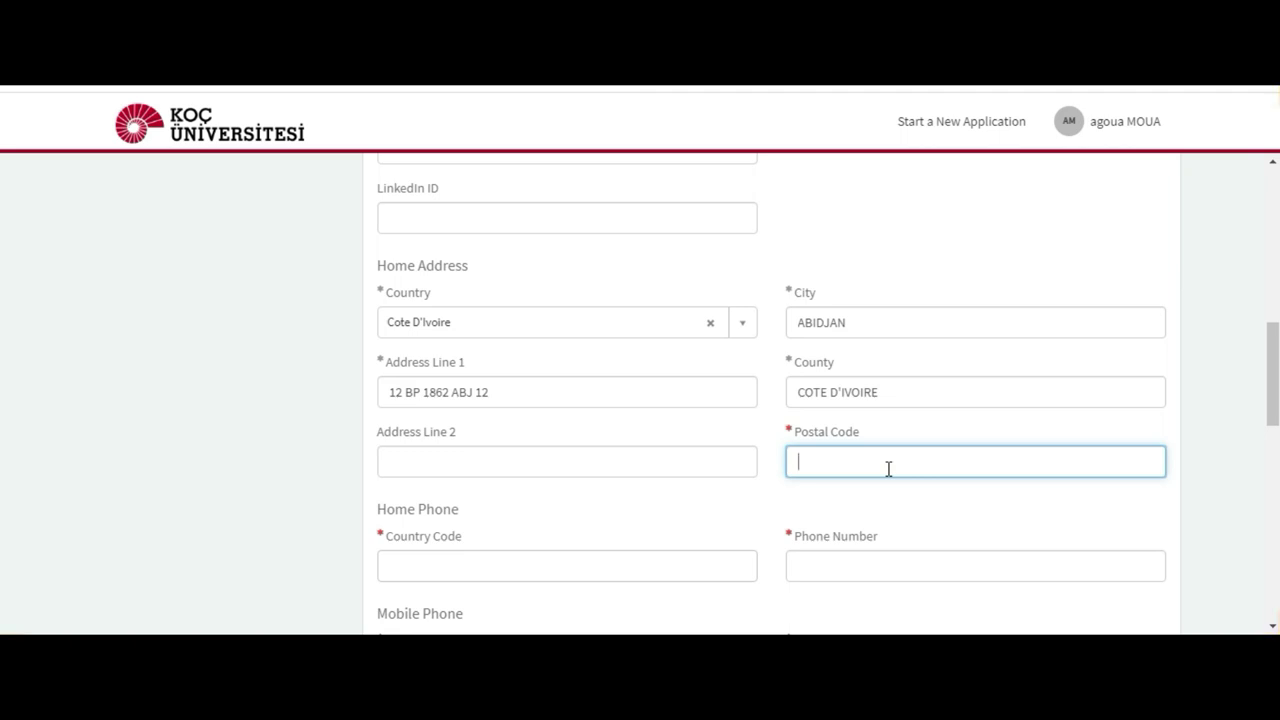
{"action": "type", "text": "457"}
{"action": "left_click", "coordinate": [494, 569]}
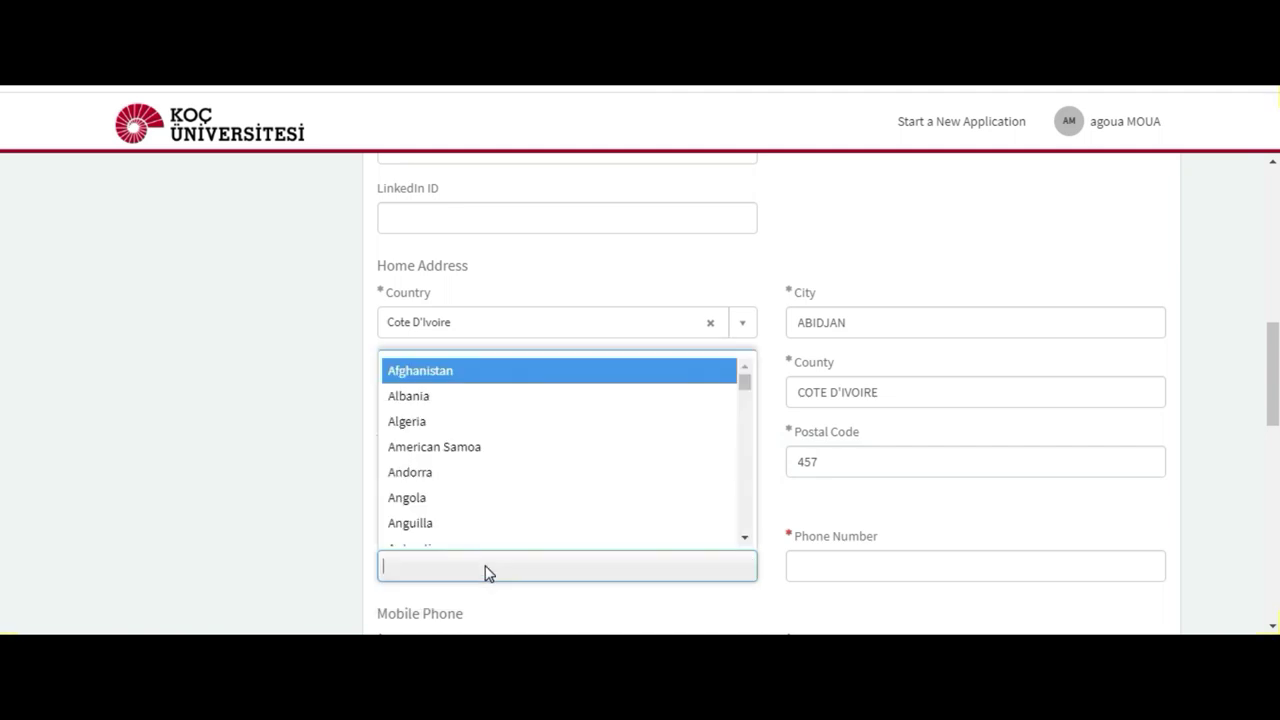
Step: Search the phone country code list for Cote D'Ivoire, 00225 and +225 without finding a match
{"action": "left_click", "coordinate": [487, 567]}
{"action": "left_click", "coordinate": [486, 567]}
{"action": "type", "text": "COTE"}
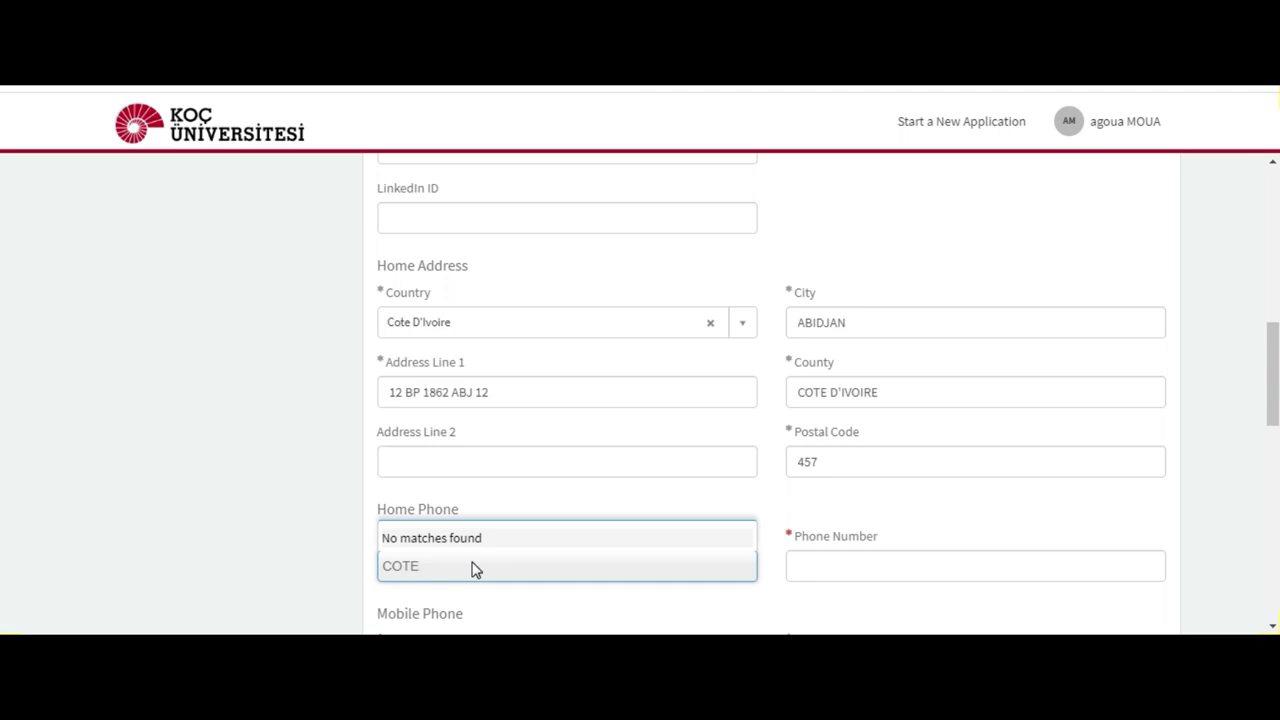
{"action": "type", "text": " D'IVOIRE"}
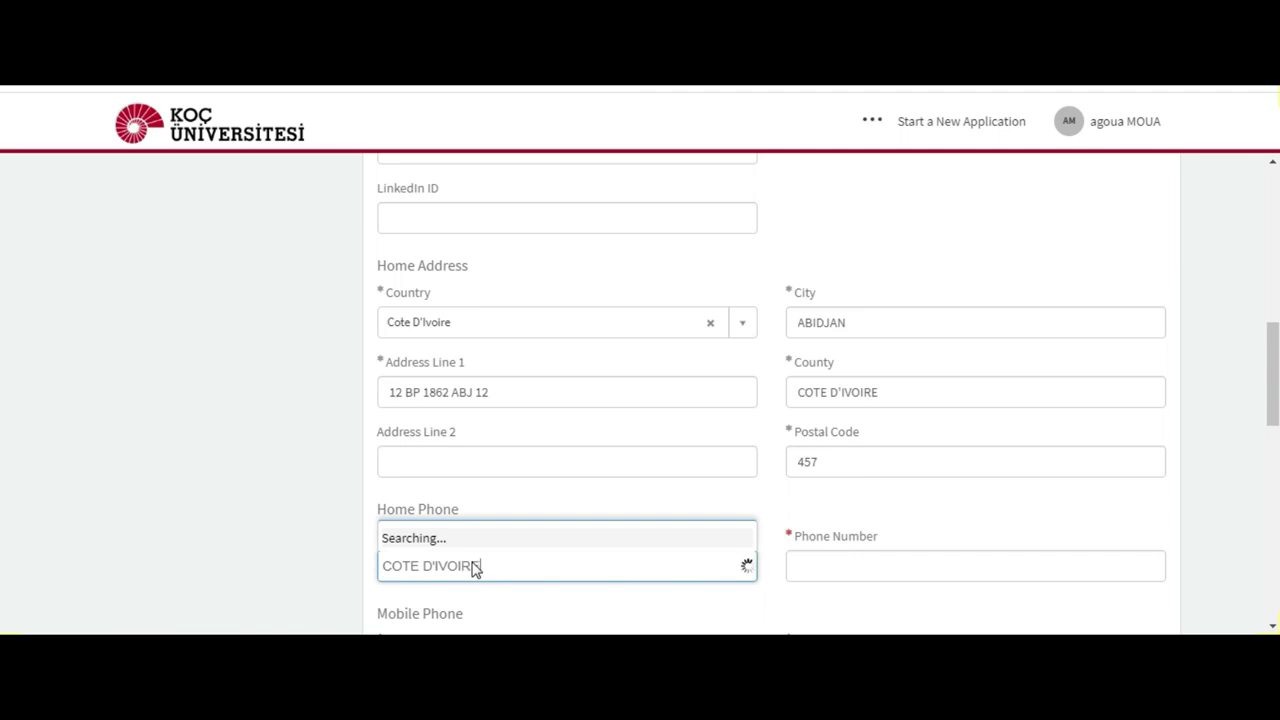
{"action": "key", "text": "BackSpace"}
{"action": "key", "text": "BackSpace"}
{"action": "key", "text": "BackSpace"}
{"action": "key", "text": "BackSpace"}
{"action": "key", "text": "BackSpace"}
{"action": "key", "text": "BackSpace"}
{"action": "key", "text": "BackSpace"}
{"action": "key", "text": "BackSpace"}
{"action": "key", "text": "BackSpace"}
{"action": "key", "text": "BackSpace"}
{"action": "key", "text": "BackSpace"}
{"action": "key", "text": "BackSpace"}
{"action": "key", "text": "BackSpace"}
{"action": "type", "text": "0"}
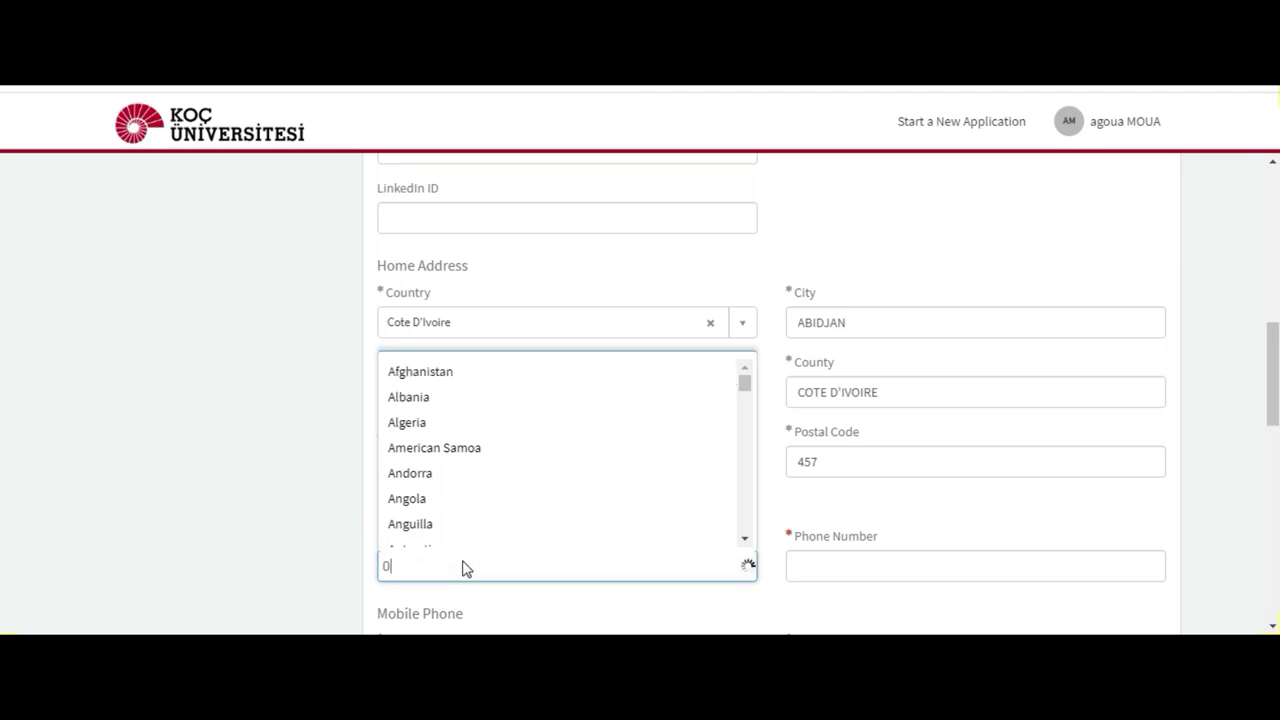
{"action": "type", "text": "0225"}
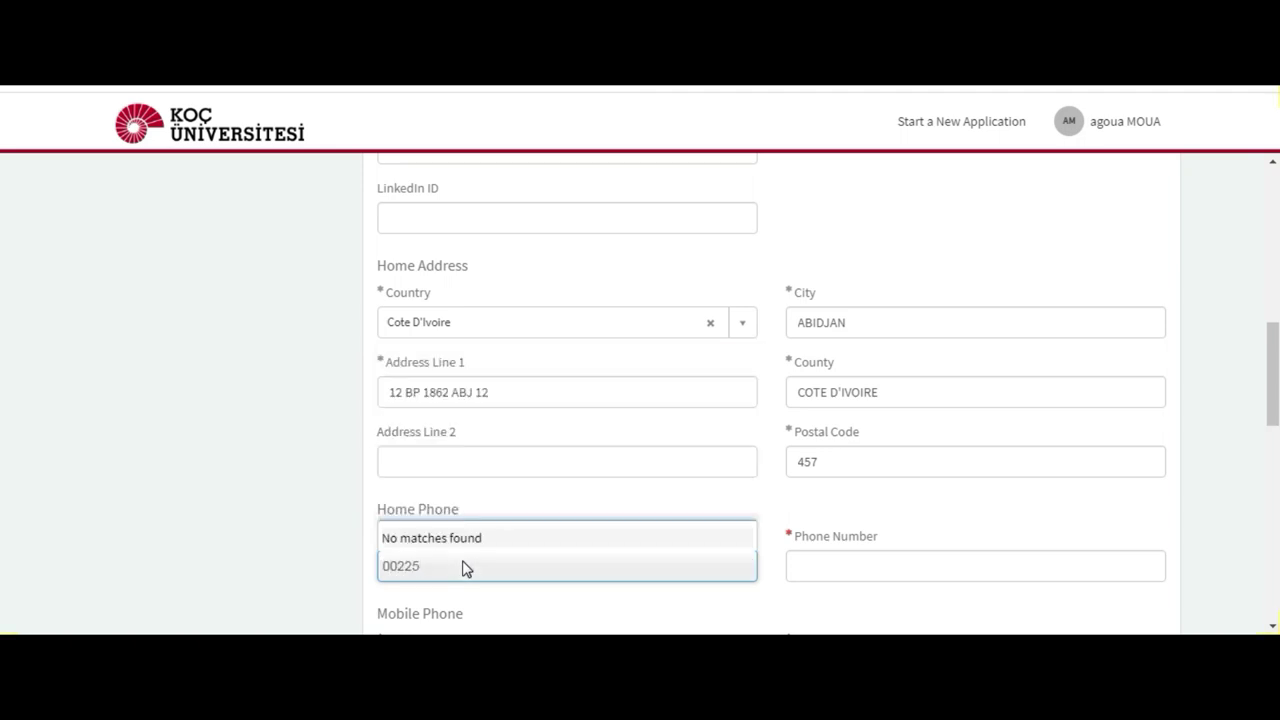
{"action": "left_click", "coordinate": [632, 604]}
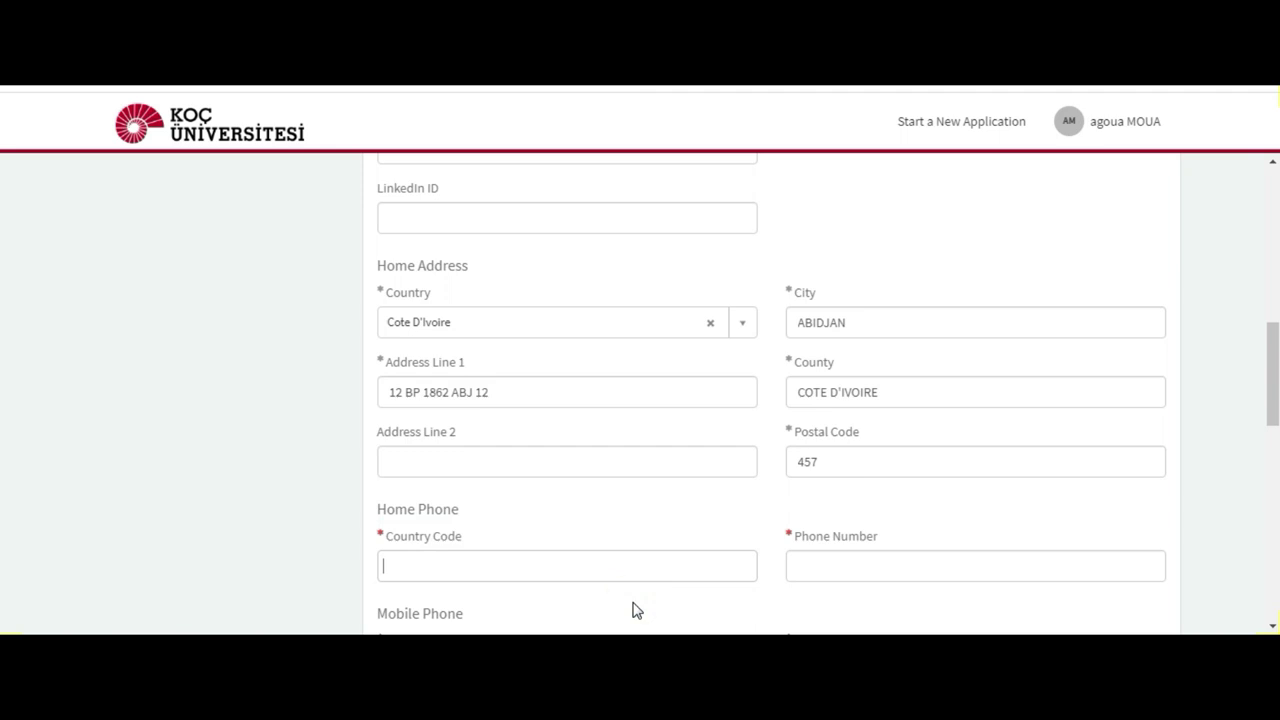
{"action": "left_click", "coordinate": [834, 562]}
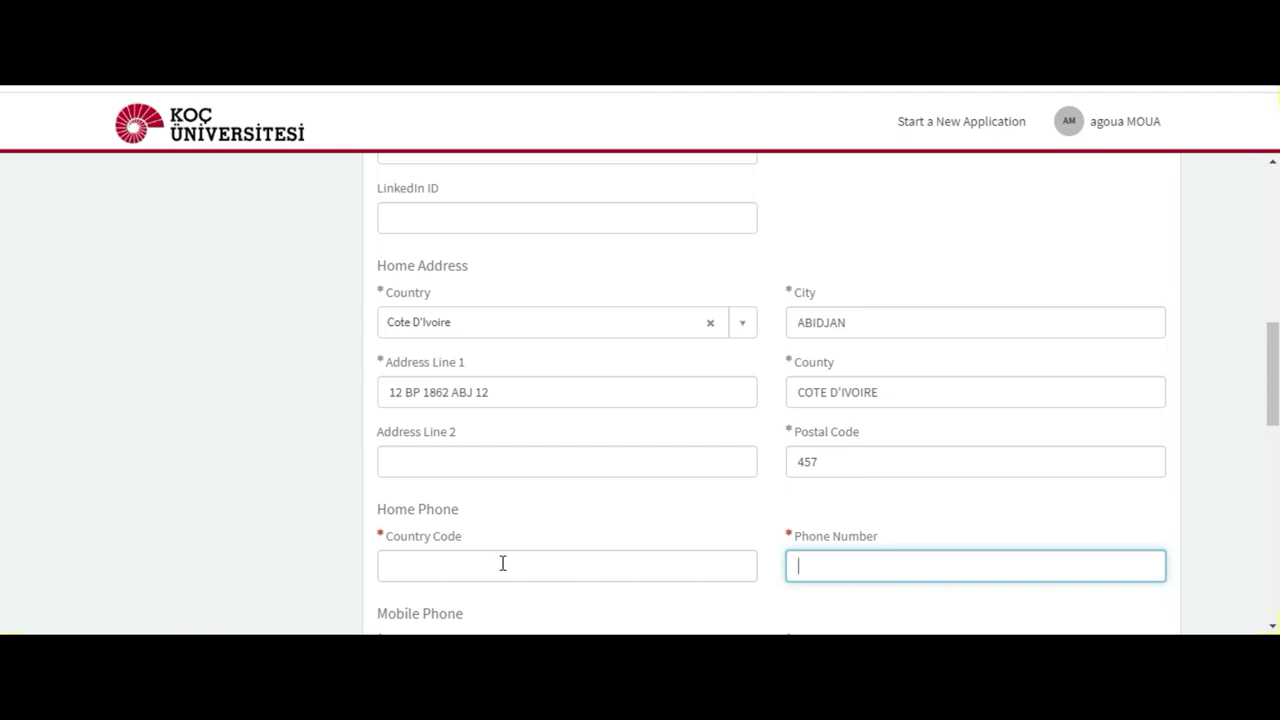
{"action": "left_click", "coordinate": [443, 568]}
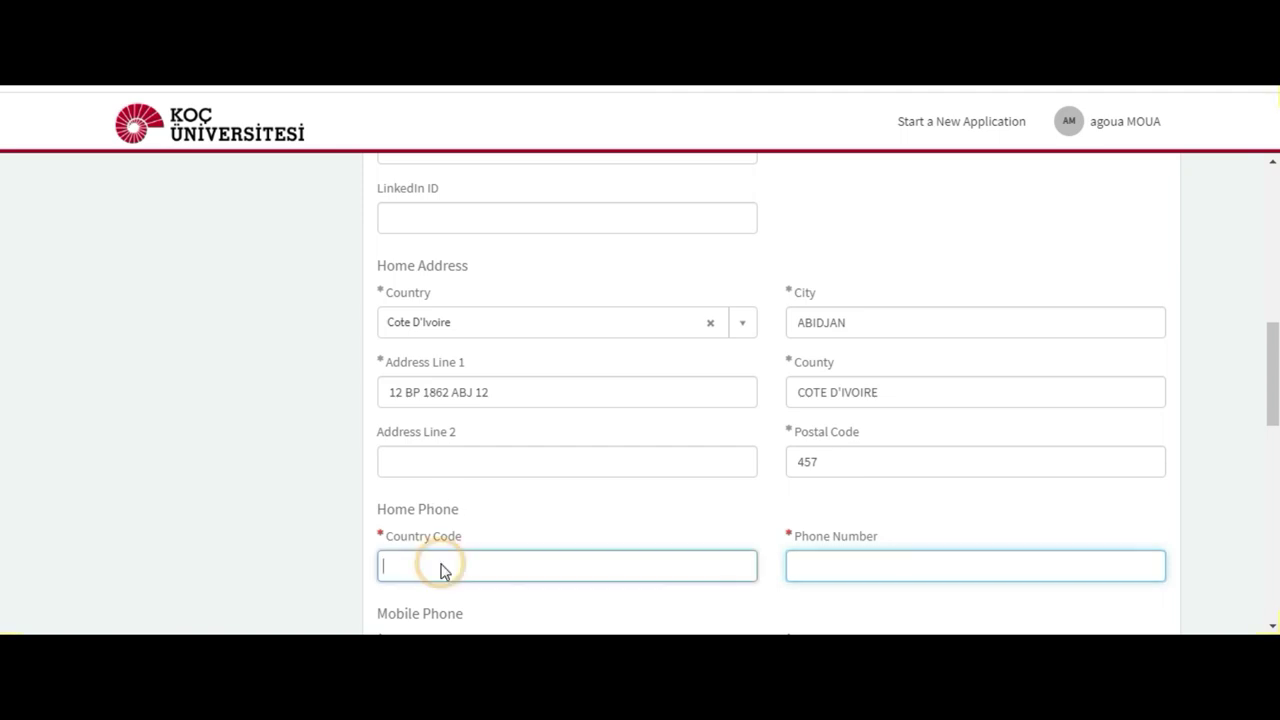
{"action": "type", "text": "+225"}
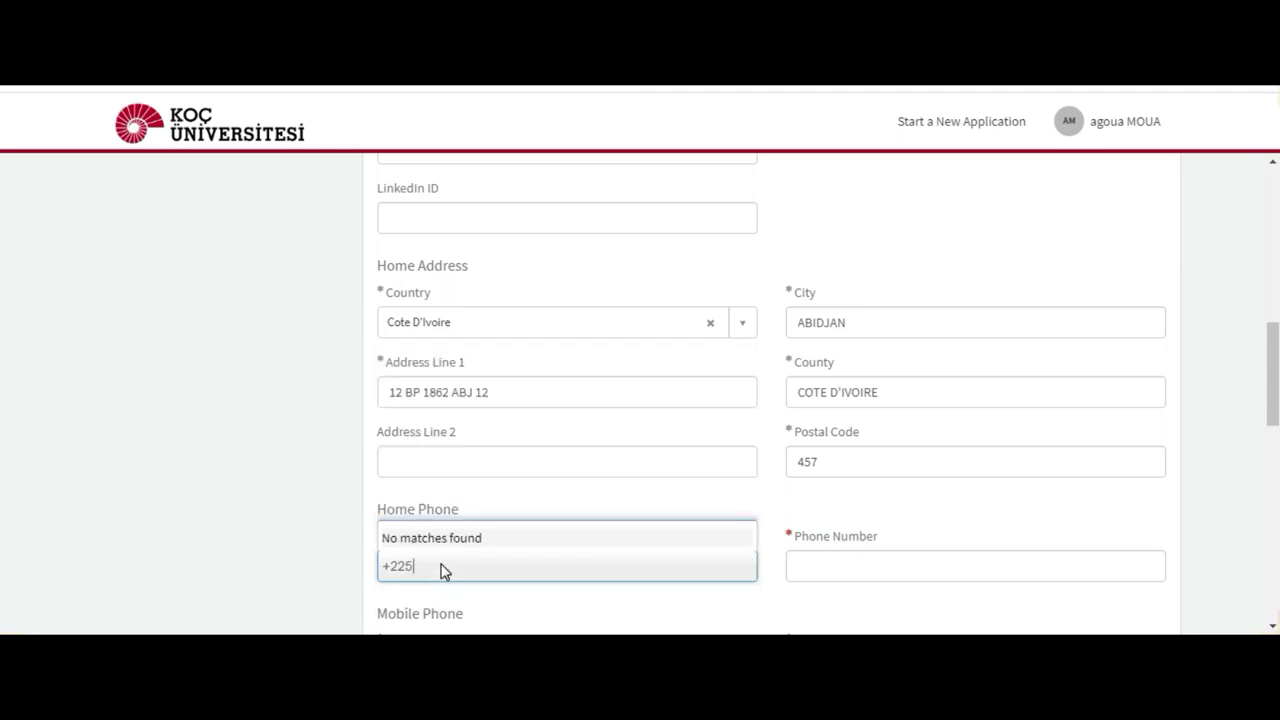
{"action": "key", "text": "BackSpace"}
{"action": "key", "text": "BackSpace"}
{"action": "key", "text": "BackSpace"}
{"action": "key", "text": "BackSpace"}
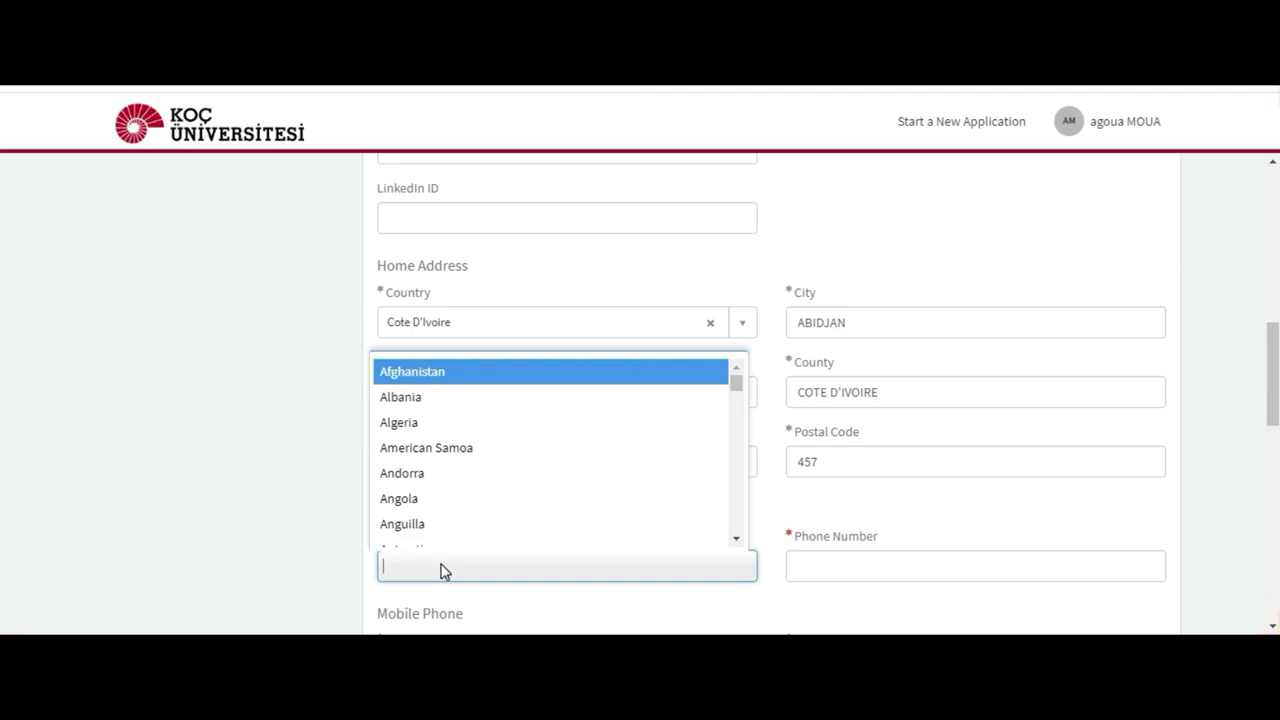
Step: Scroll through the full country list and select Ivory Coast as the home phone code
{"action": "left_click", "coordinate": [736, 538]}
{"action": "left_click", "coordinate": [736, 540]}
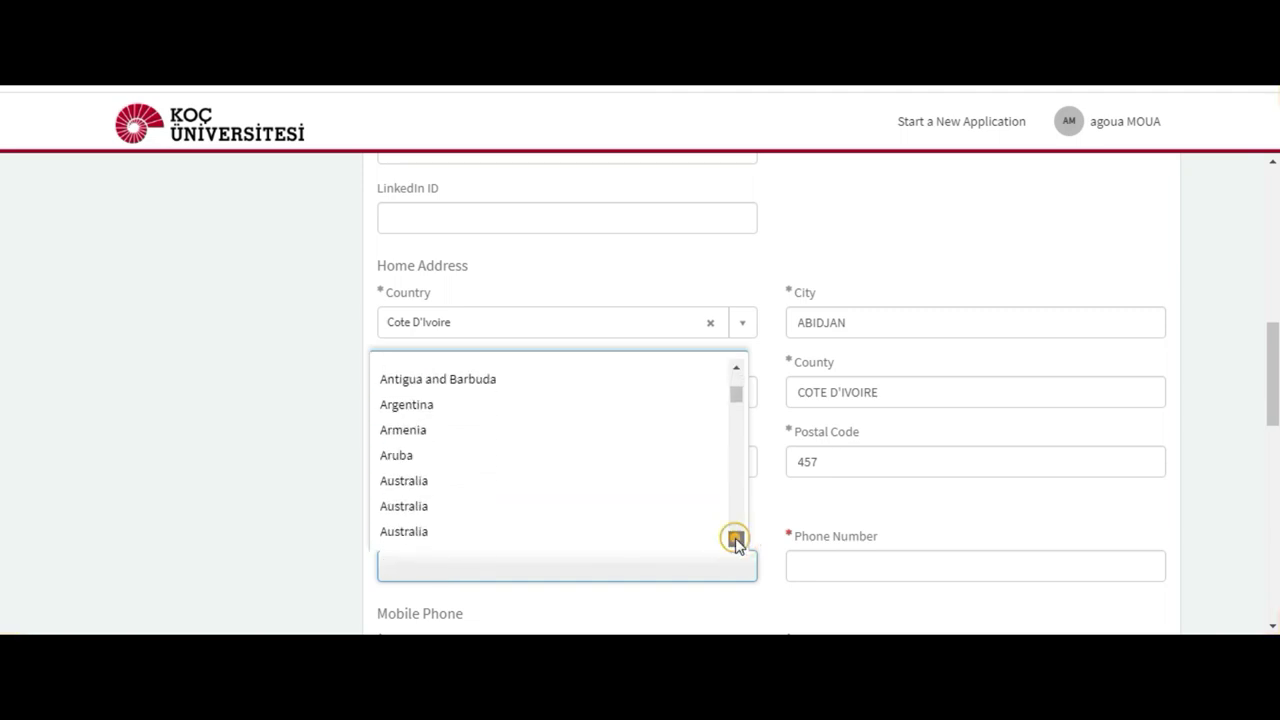
{"action": "left_click", "coordinate": [736, 540]}
{"action": "left_click", "coordinate": [736, 540]}
{"action": "left_click", "coordinate": [736, 540]}
{"action": "left_click", "coordinate": [736, 540]}
{"action": "left_click", "coordinate": [736, 541]}
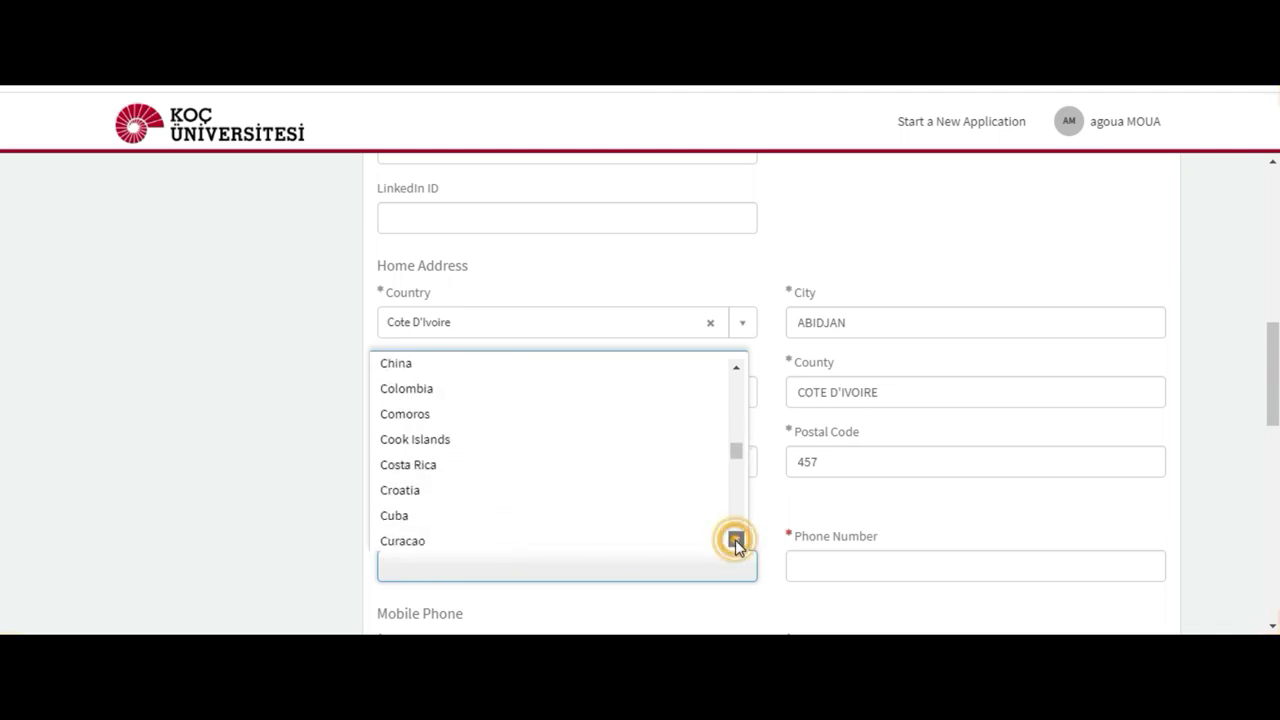
{"action": "left_click", "coordinate": [736, 541]}
{"action": "left_click", "coordinate": [736, 541]}
{"action": "left_click", "coordinate": [736, 541]}
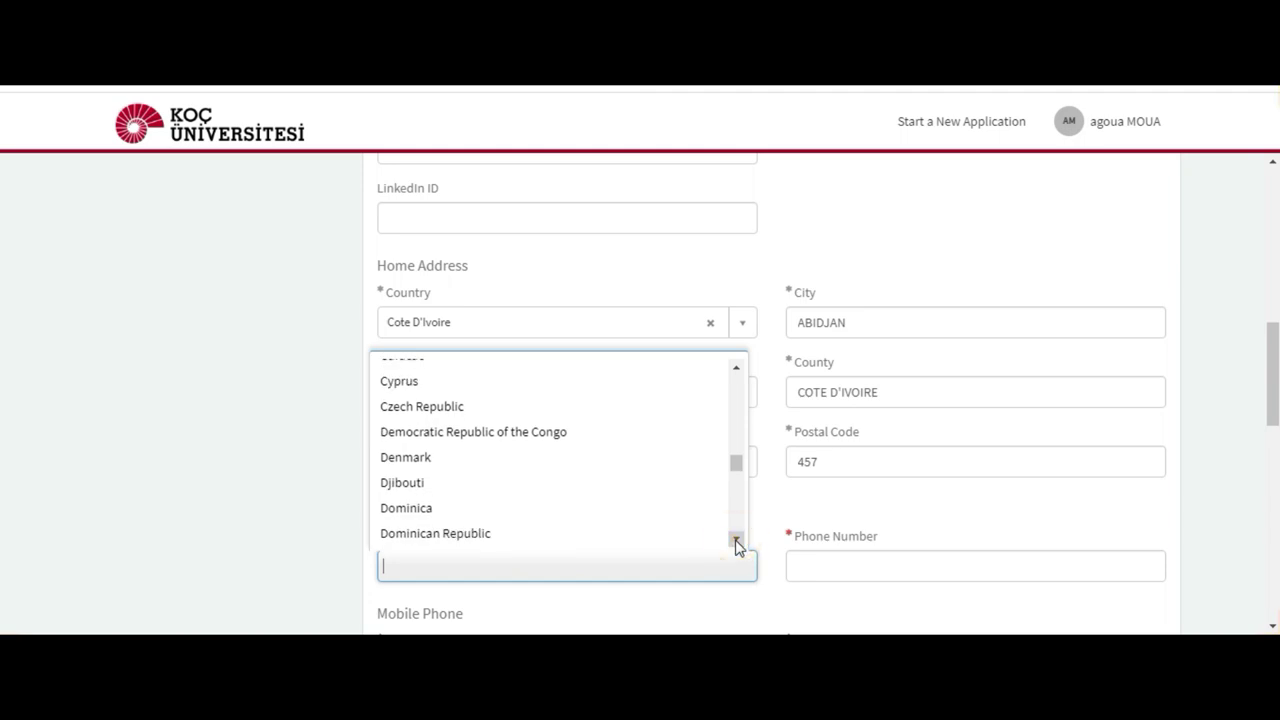
{"action": "left_click", "coordinate": [736, 541]}
{"action": "left_click", "coordinate": [736, 541]}
{"action": "left_click", "coordinate": [736, 541]}
{"action": "left_click", "coordinate": [736, 541]}
{"action": "left_click", "coordinate": [736, 541]}
{"action": "left_click", "coordinate": [736, 541]}
{"action": "left_click", "coordinate": [736, 541]}
{"action": "left_click", "coordinate": [736, 541]}
{"action": "left_click", "coordinate": [736, 541]}
{"action": "left_click", "coordinate": [736, 541]}
{"action": "left_click", "coordinate": [736, 541]}
{"action": "left_click", "coordinate": [736, 541]}
{"action": "left_click", "coordinate": [736, 541]}
{"action": "left_click", "coordinate": [736, 541]}
{"action": "left_click", "coordinate": [736, 541]}
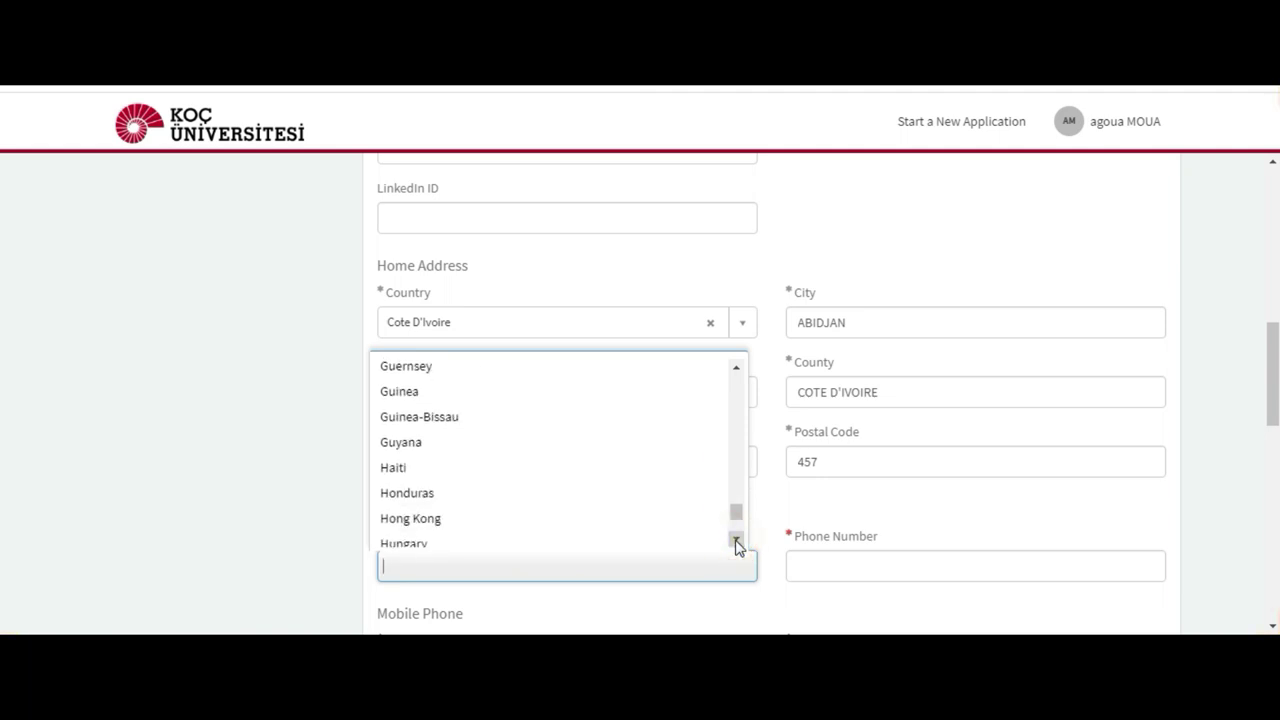
{"action": "left_click", "coordinate": [736, 541]}
{"action": "left_click", "coordinate": [736, 541]}
{"action": "left_click", "coordinate": [736, 541]}
{"action": "left_click", "coordinate": [736, 541]}
{"action": "left_click", "coordinate": [736, 541]}
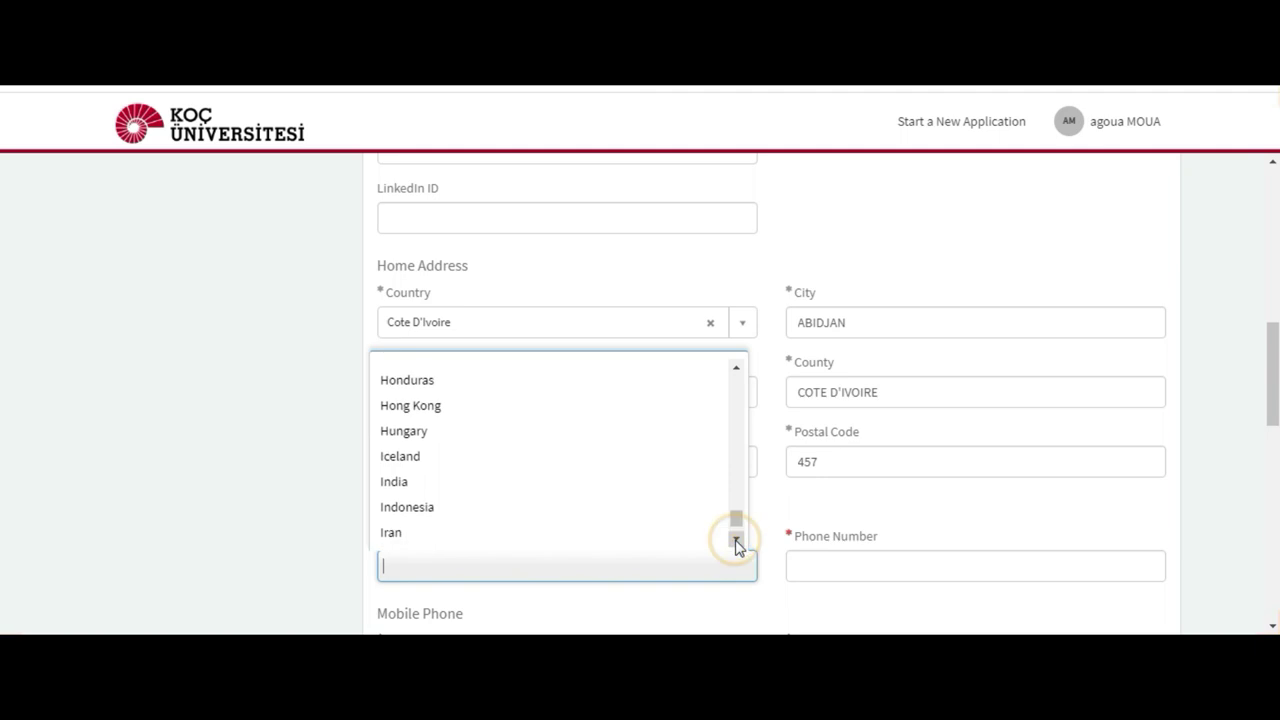
{"action": "left_click", "coordinate": [736, 541]}
{"action": "left_click", "coordinate": [736, 541]}
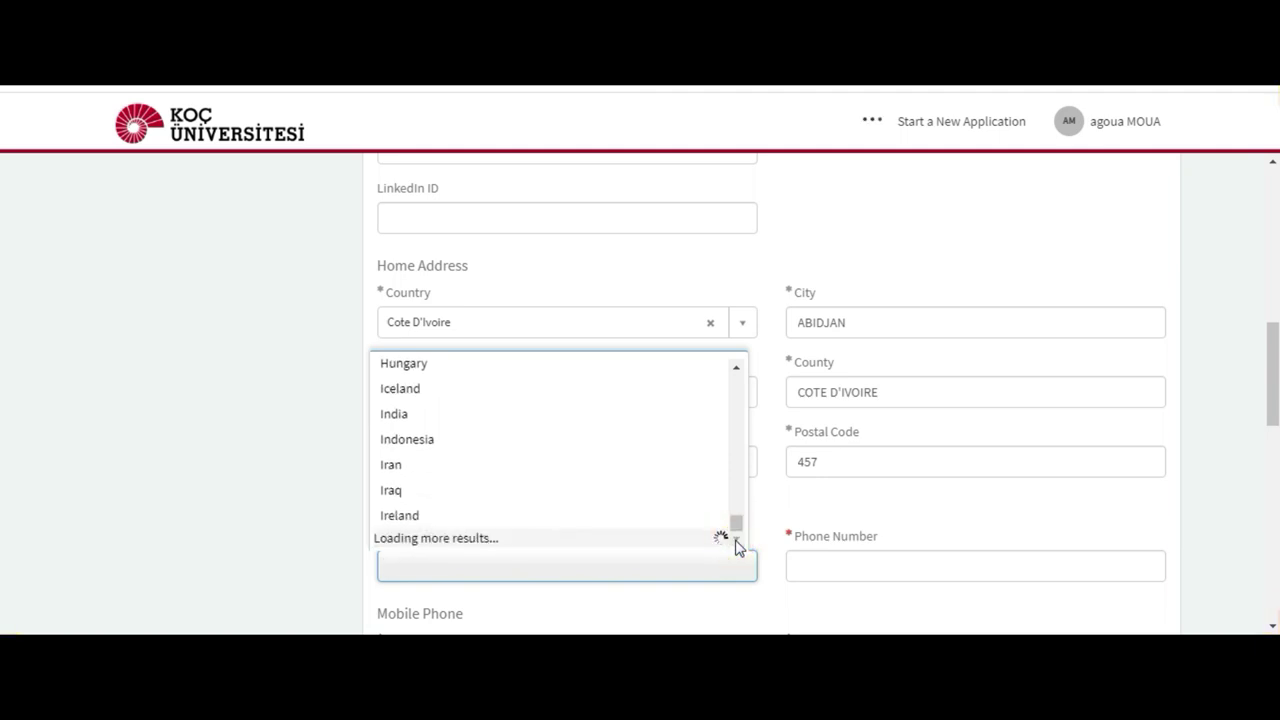
{"action": "left_click", "coordinate": [738, 543]}
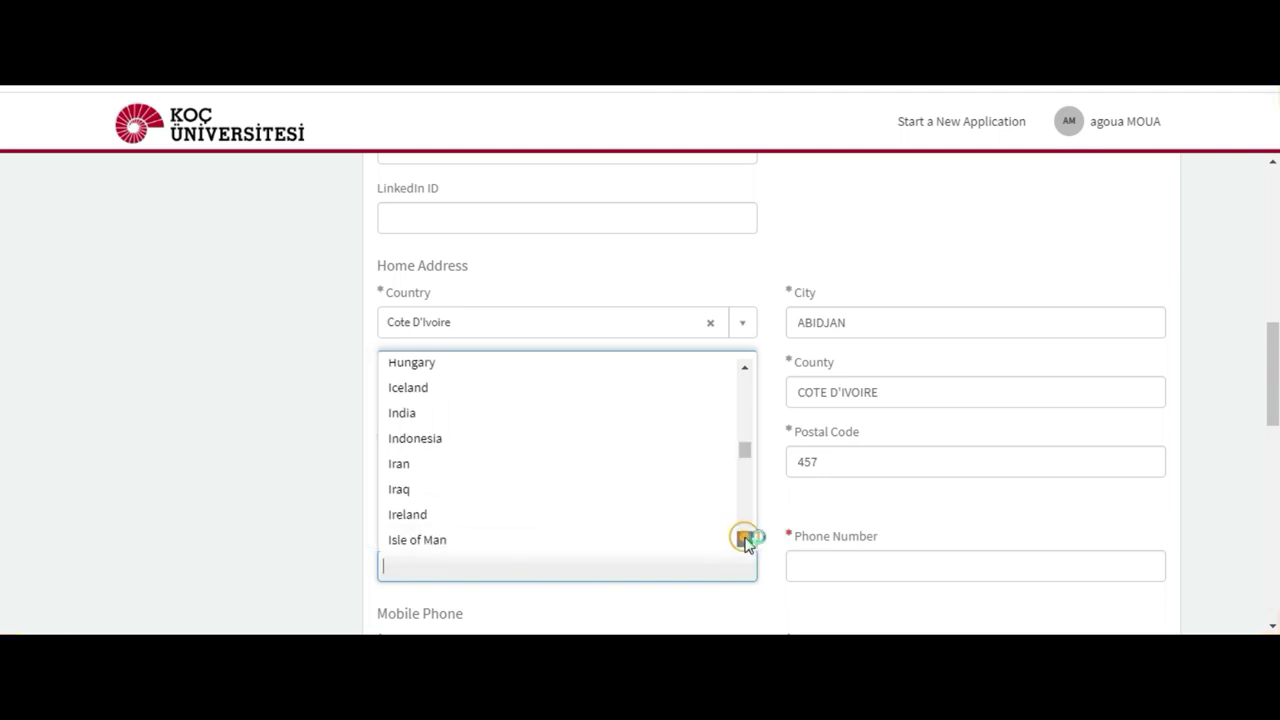
{"action": "left_click", "coordinate": [738, 543]}
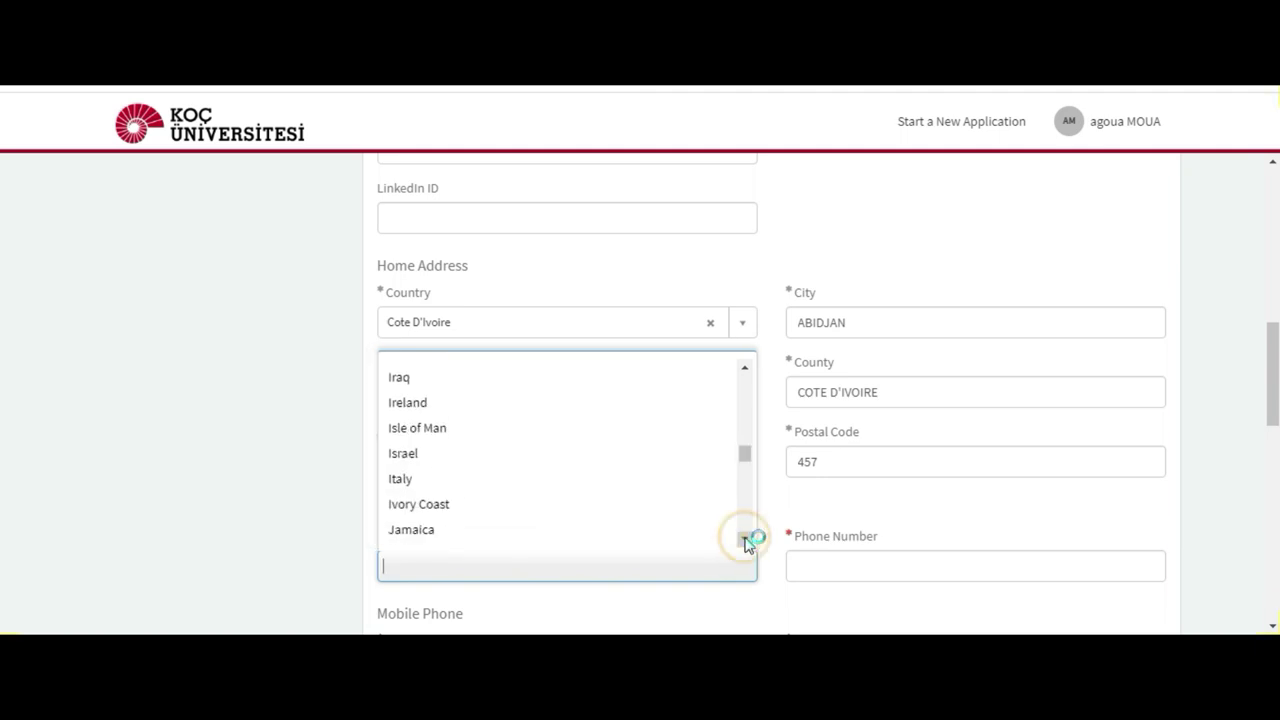
{"action": "left_click", "coordinate": [442, 510]}
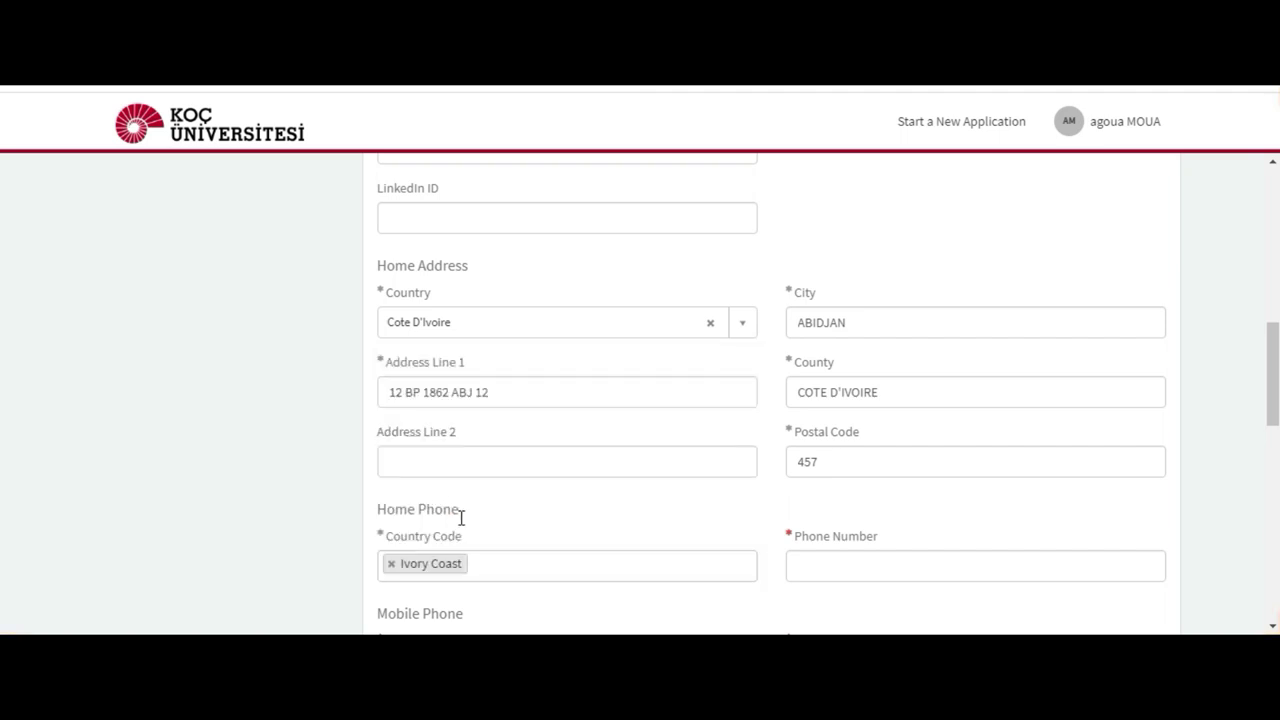
Step: Enter the applicant's home phone number
{"action": "left_click", "coordinate": [844, 564]}
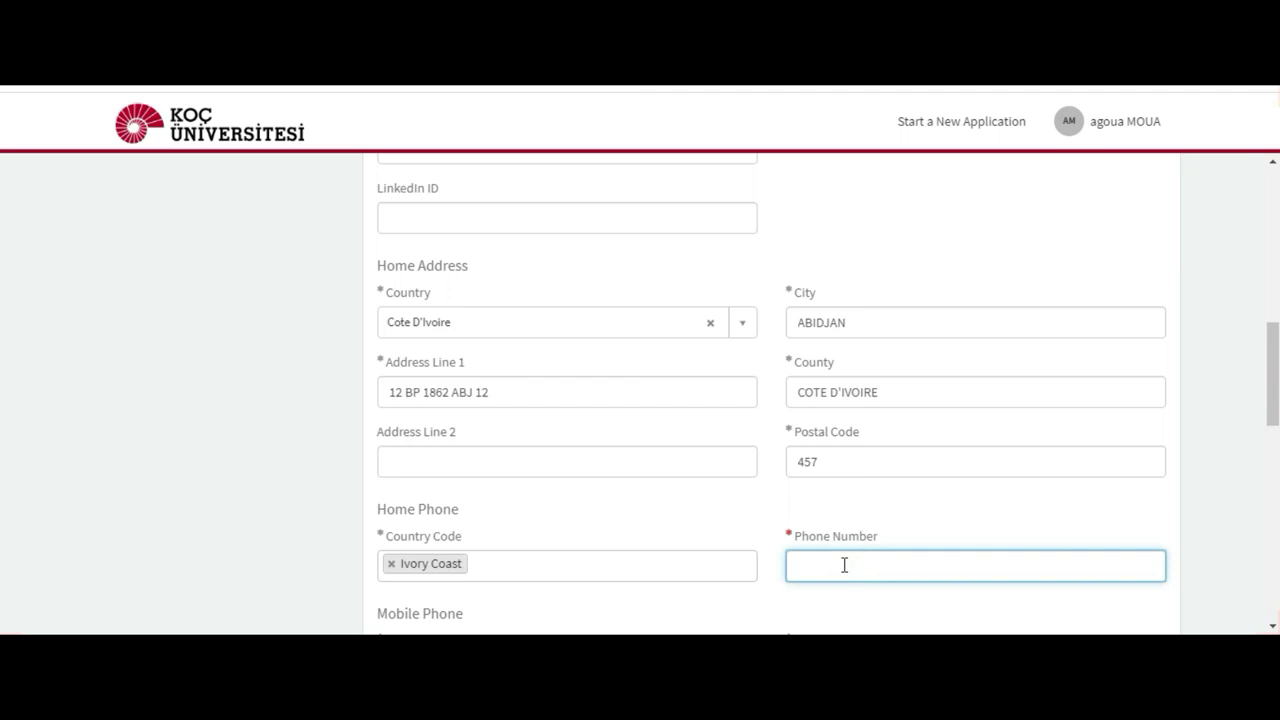
{"action": "left_click", "coordinate": [1246, 483]}
{"action": "scroll", "coordinate": [1, 406], "scroll_direction": "down", "scroll_amount": 3}
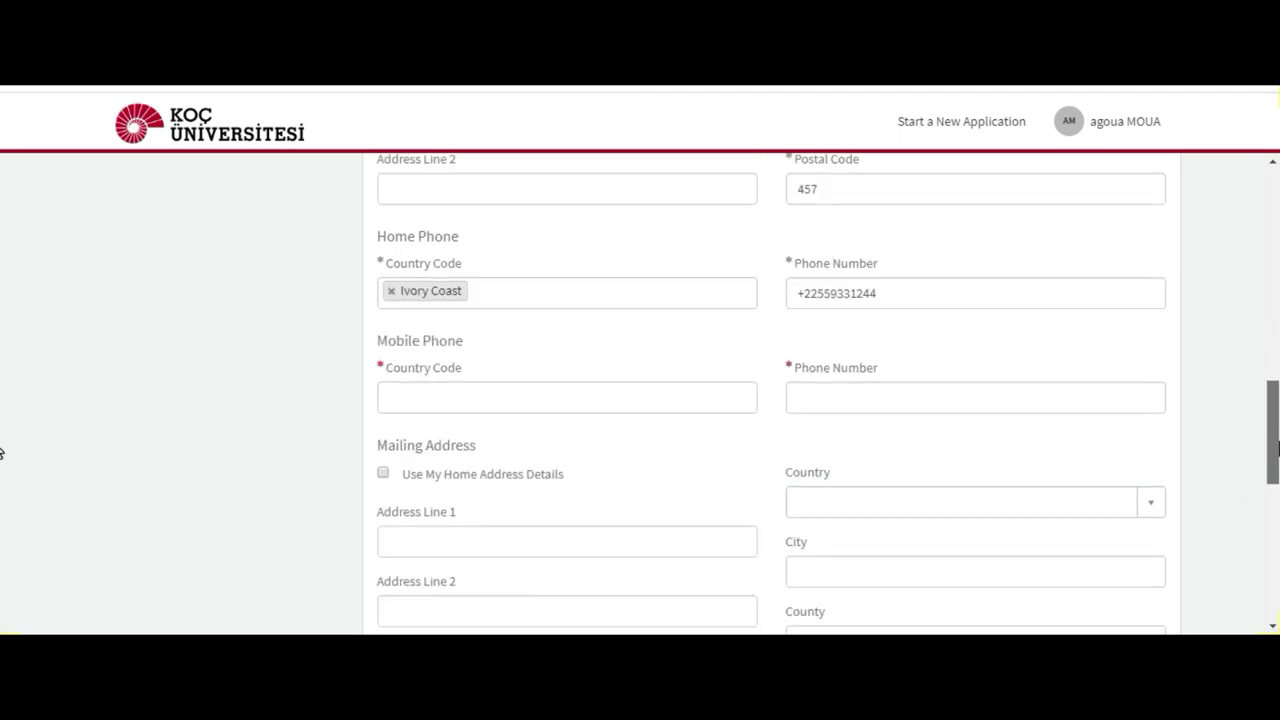
Step: Set the mobile country code to Ivory Coast and enter the mobile phone number
{"action": "left_click", "coordinate": [600, 399]}
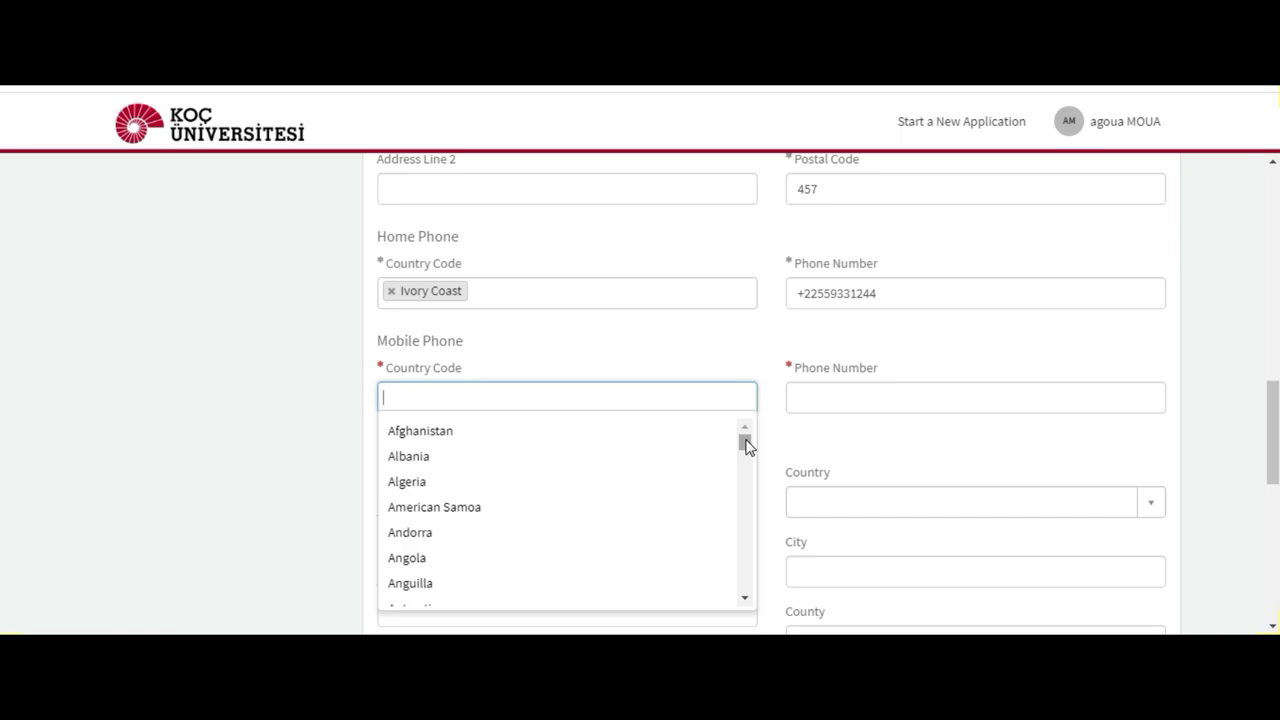
{"action": "type", "text": "IVOR"}
{"action": "left_click", "coordinate": [674, 430]}
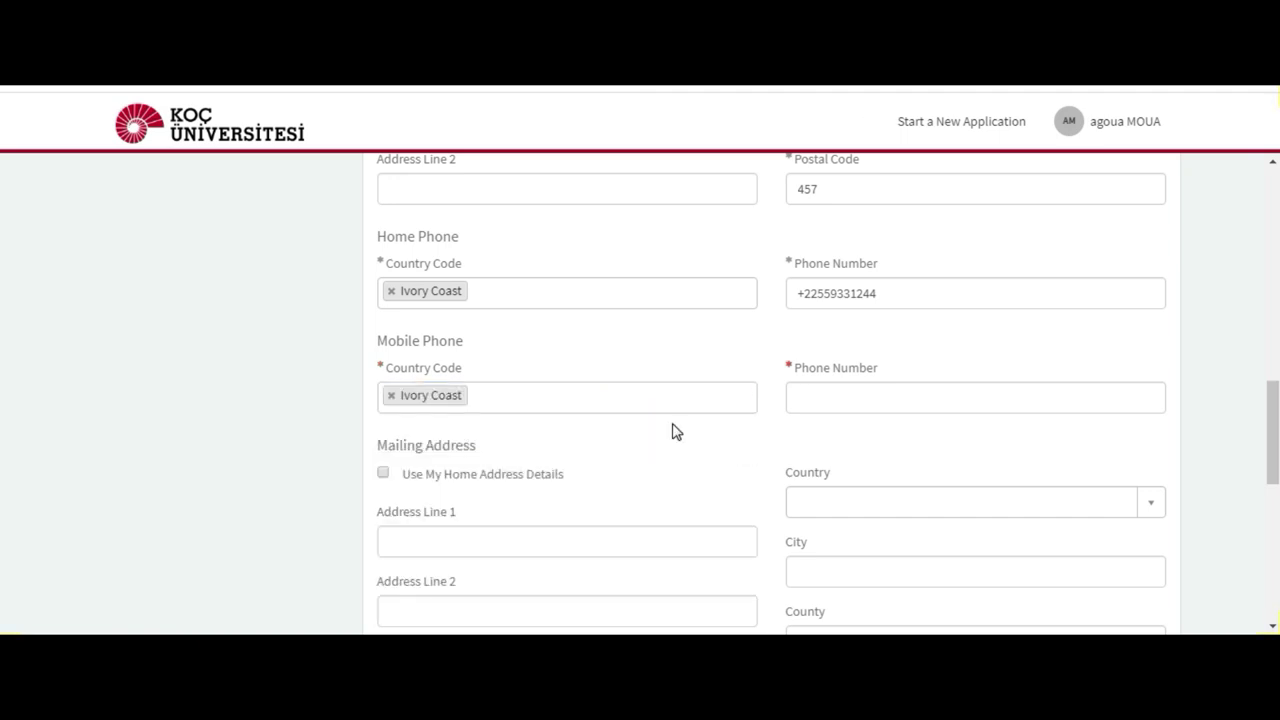
{"action": "left_click", "coordinate": [840, 400]}
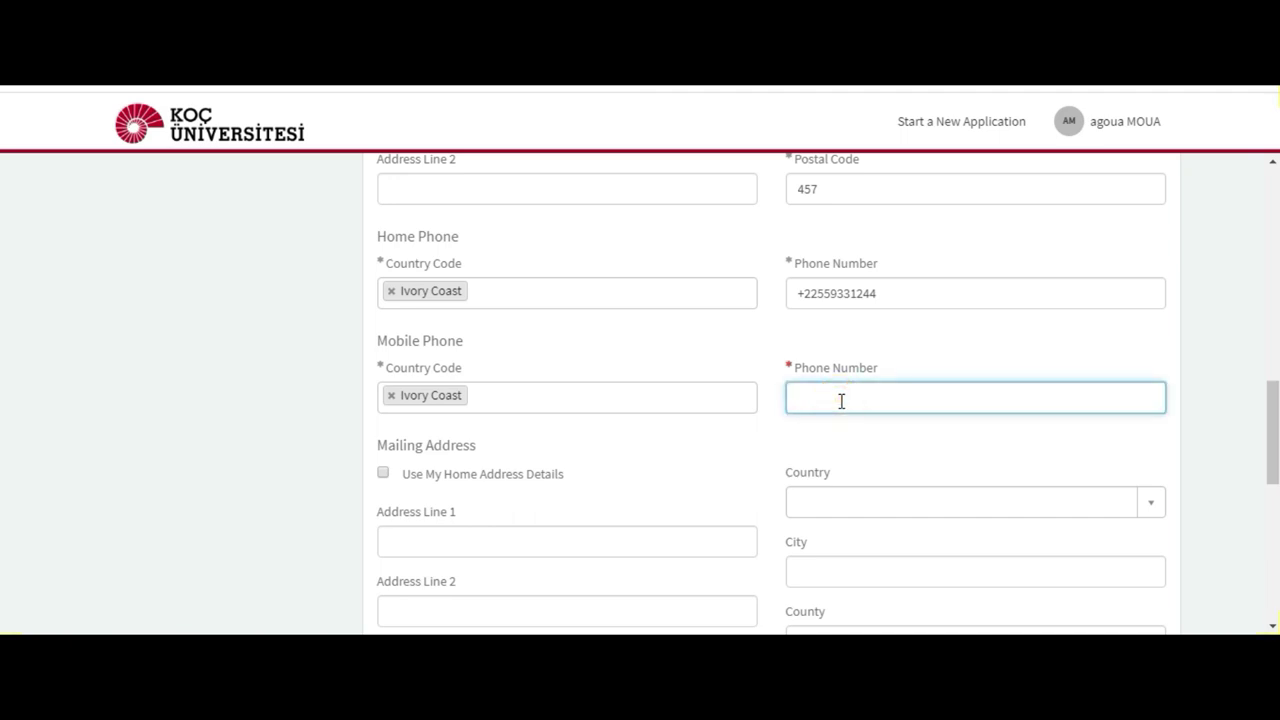
Step: Enter the father's name and surname
{"action": "left_click_drag", "start_coordinate": [1277, 413], "coordinate": [1277, 533]}
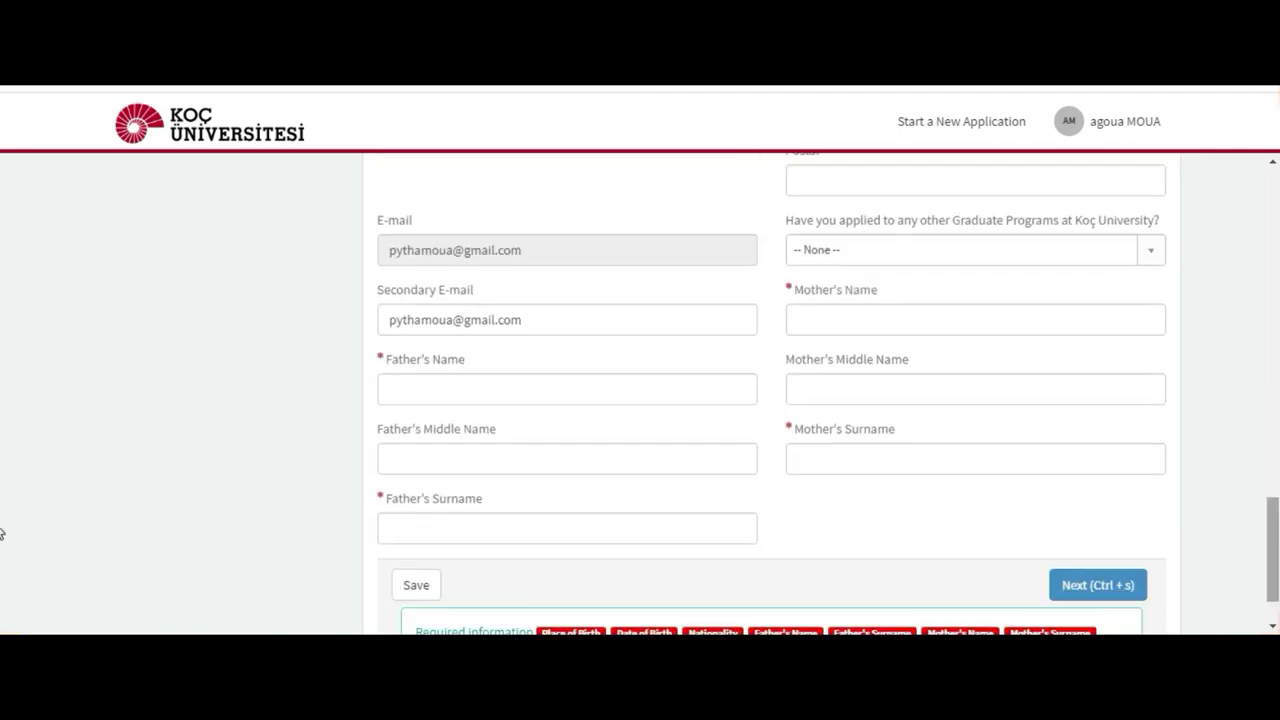
{"action": "left_click", "coordinate": [541, 391]}
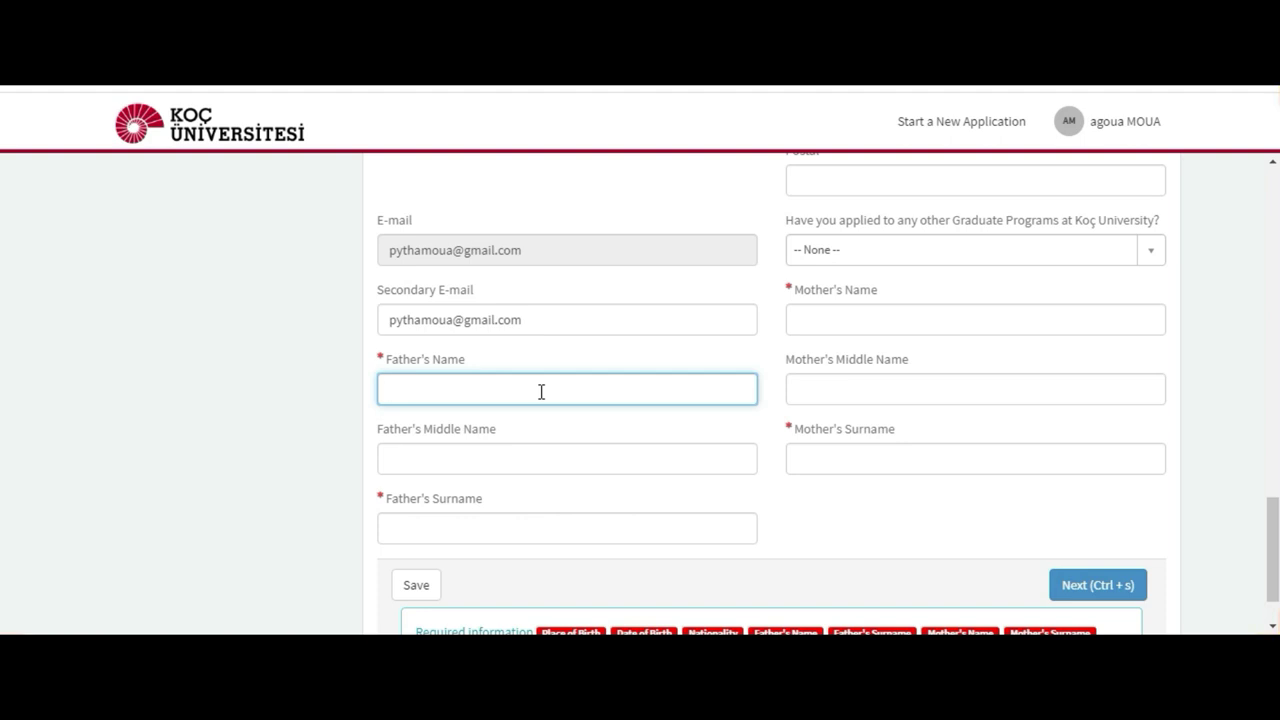
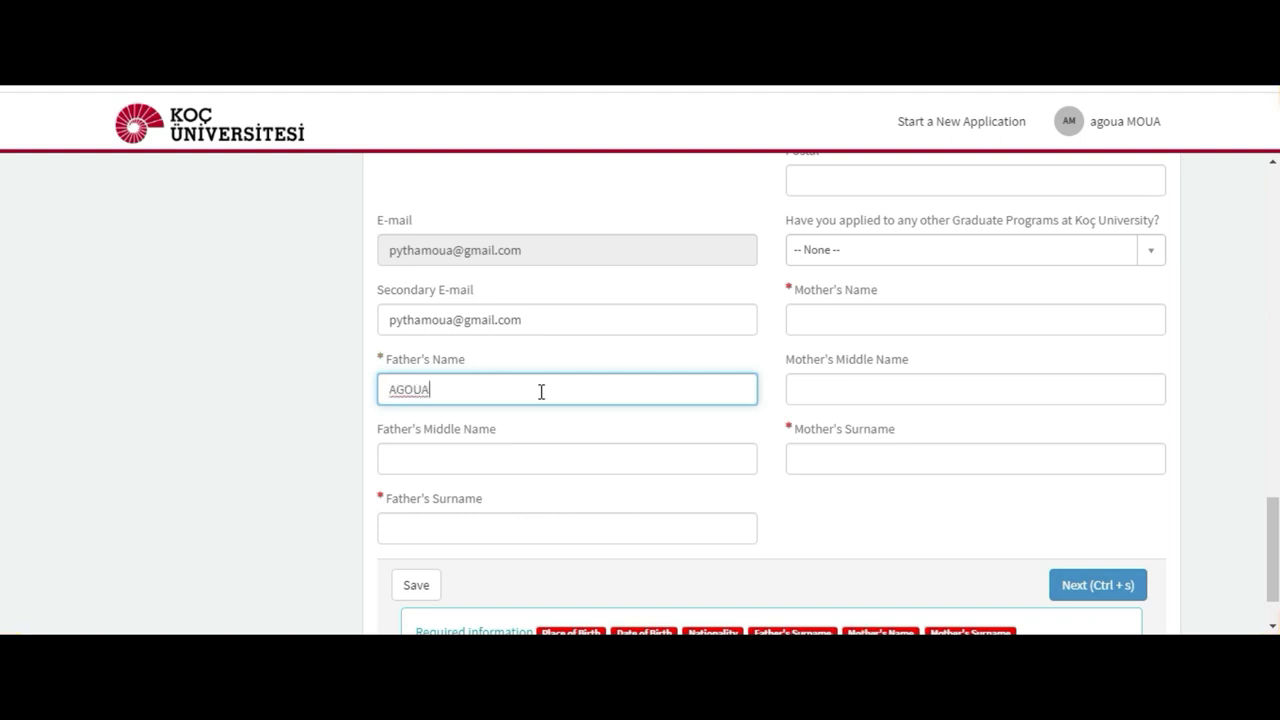
{"action": "left_click", "coordinate": [452, 527]}
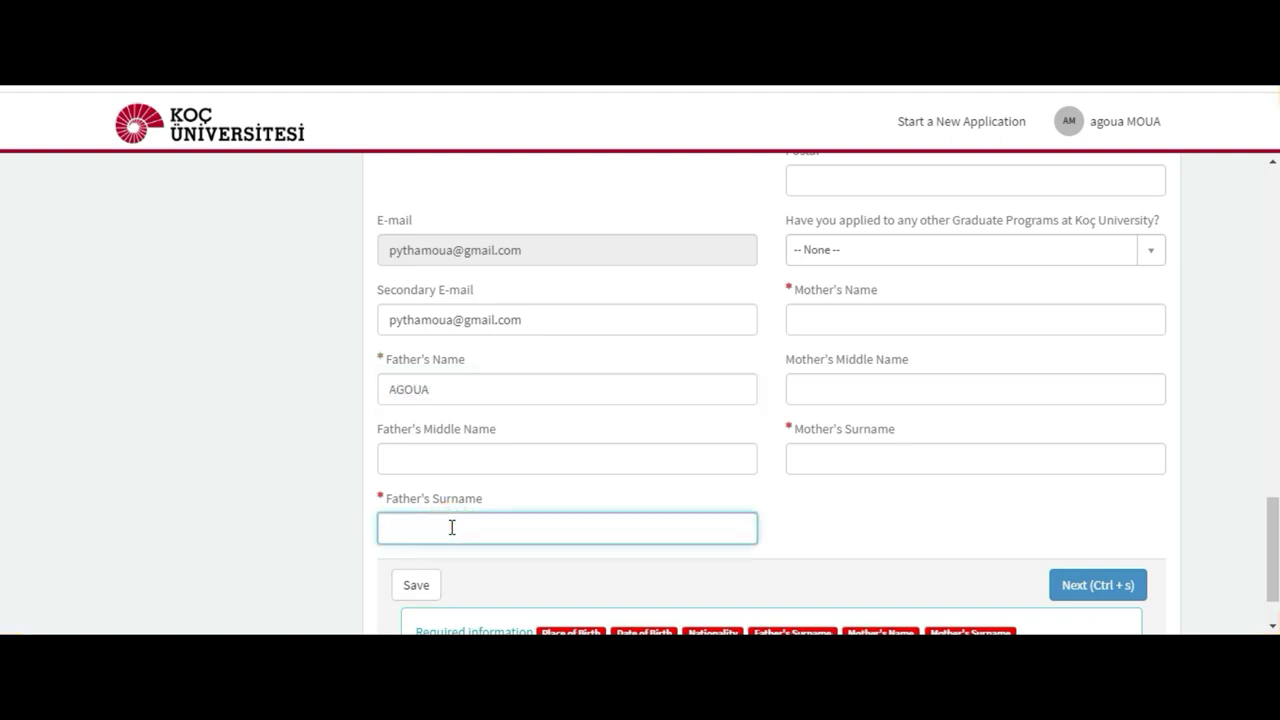
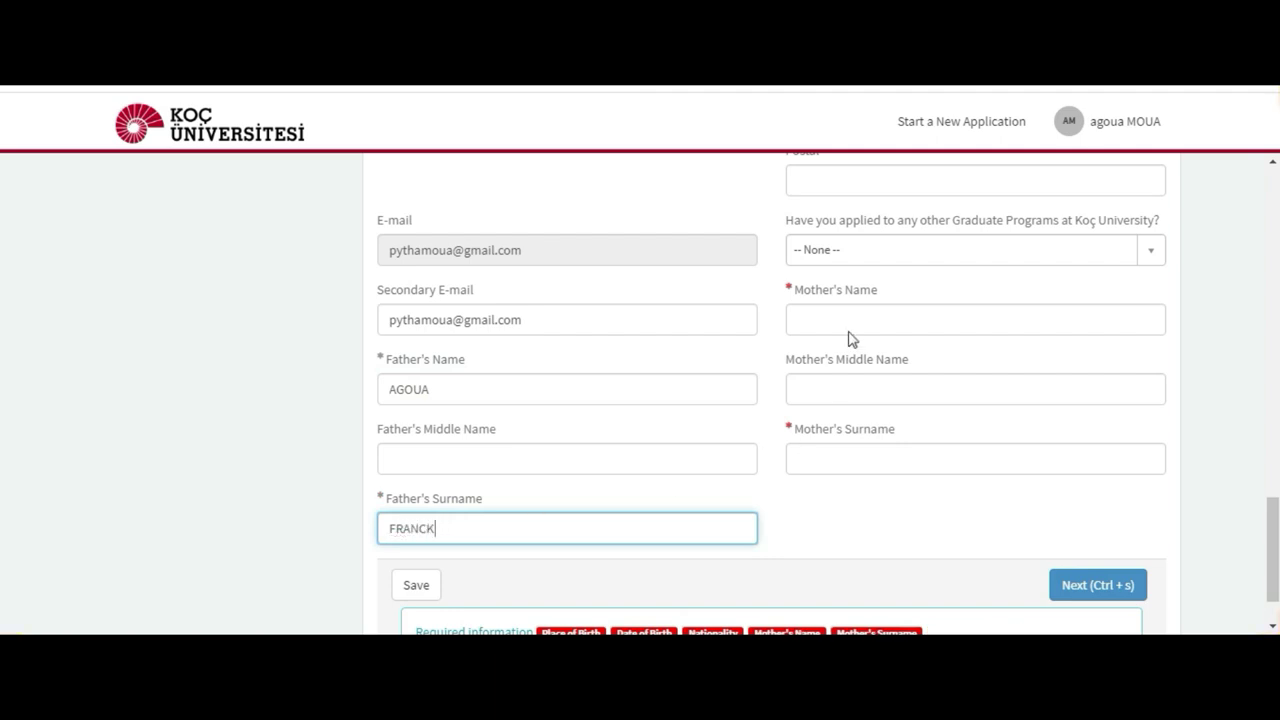
Step: Enter the mother's name and surname
{"action": "left_click", "coordinate": [853, 322]}
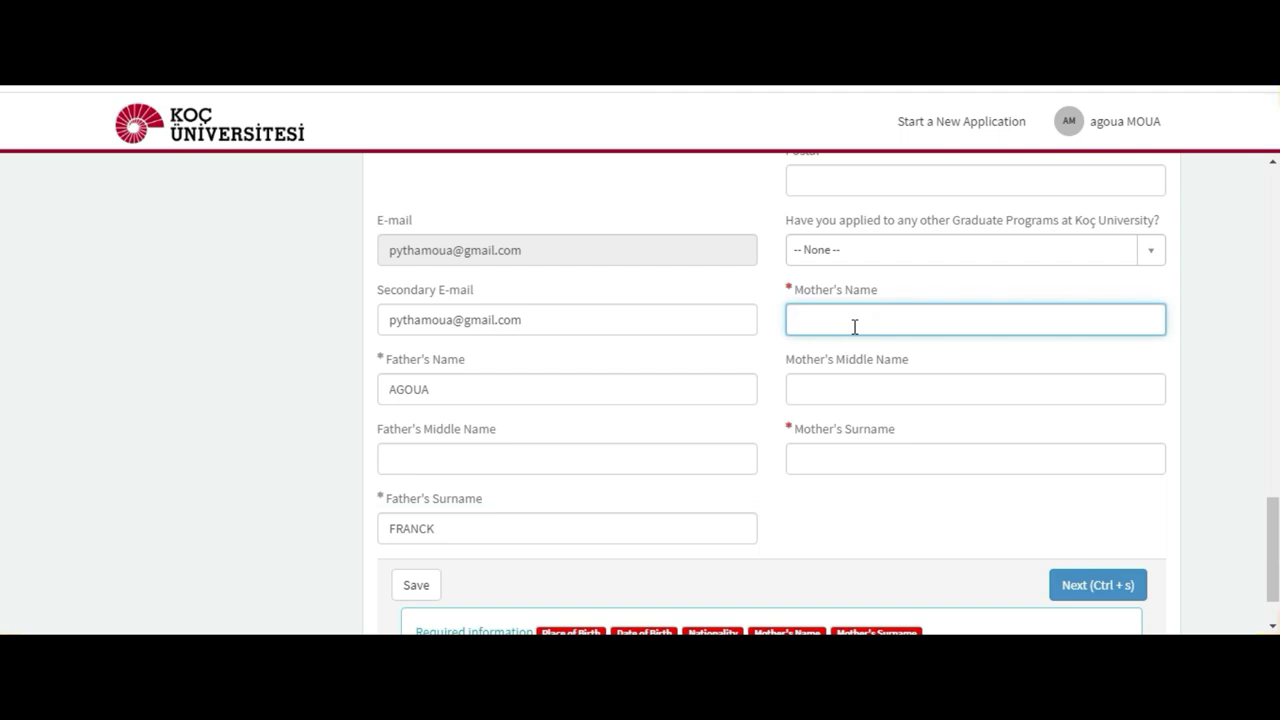
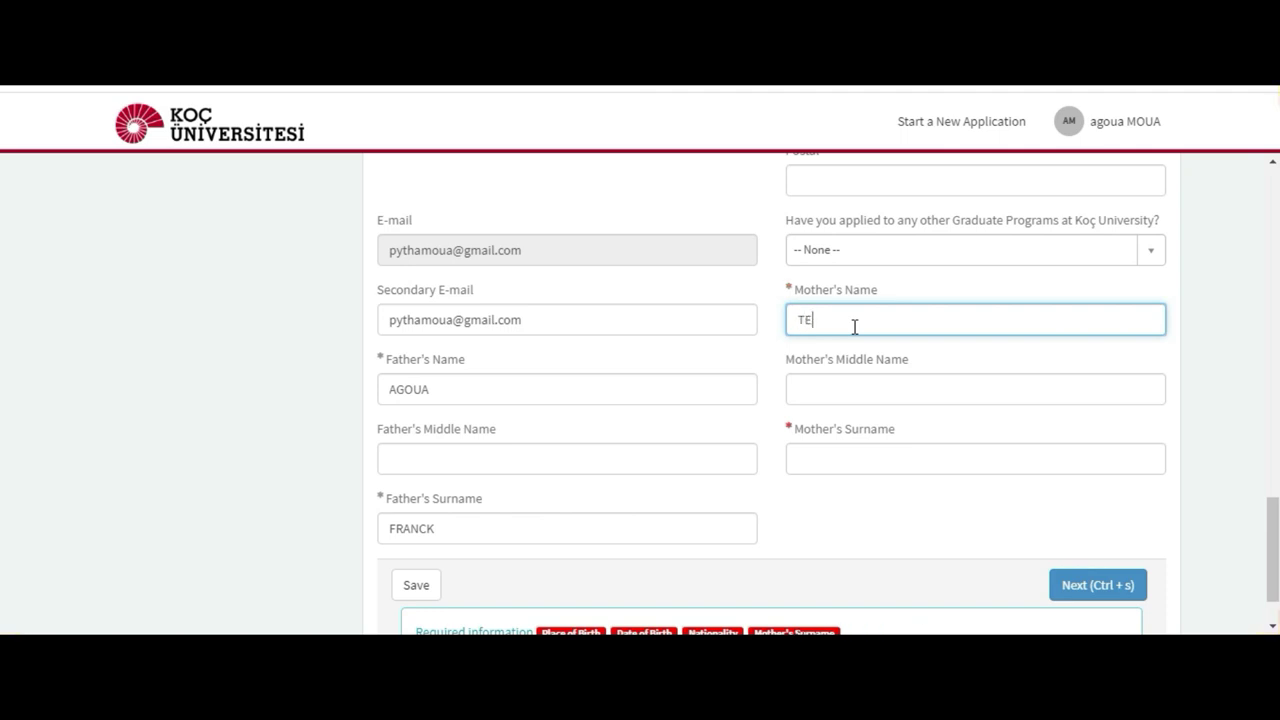
{"action": "left_click", "coordinate": [887, 457]}
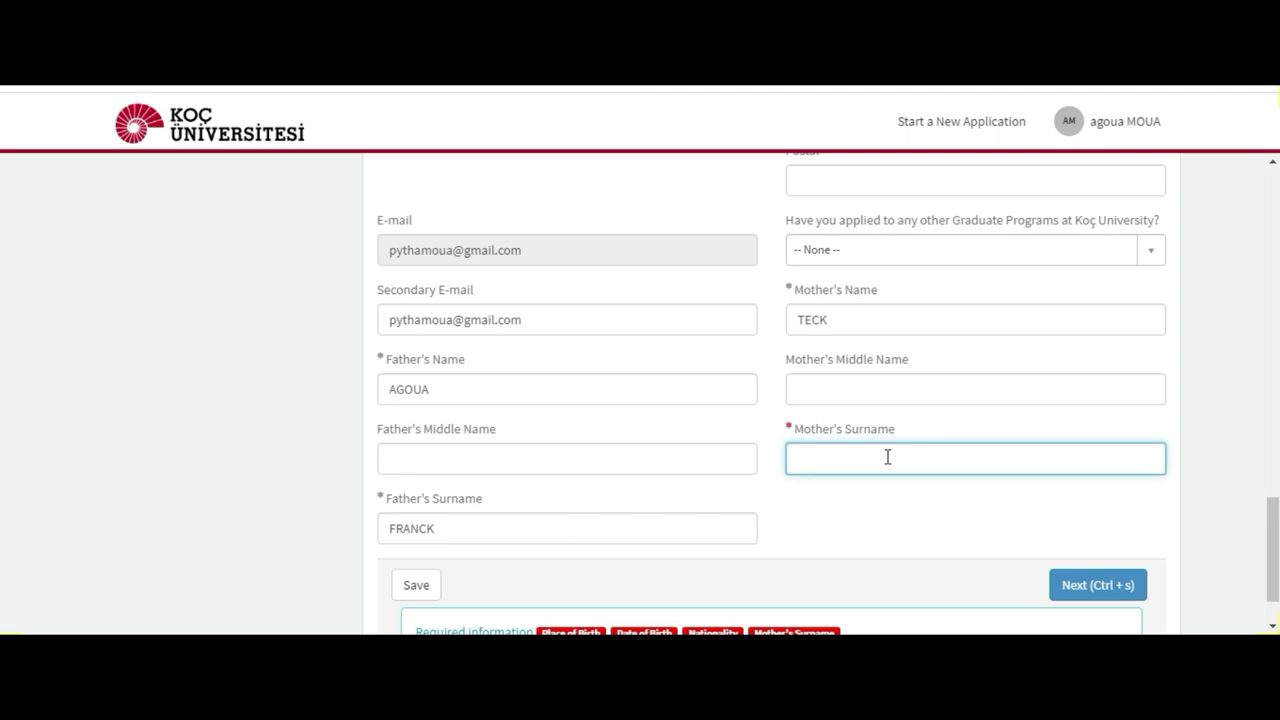
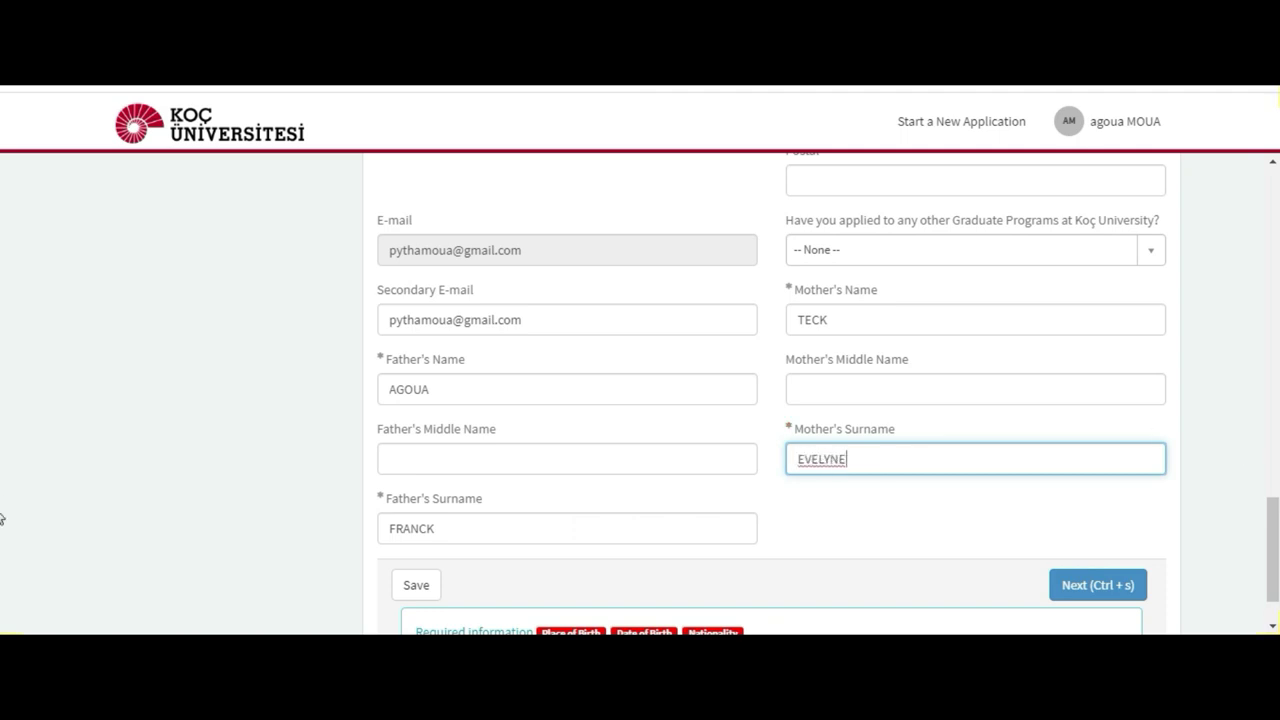
{"action": "scroll", "coordinate": [1, 518], "scroll_direction": "down", "scroll_amount": 2}
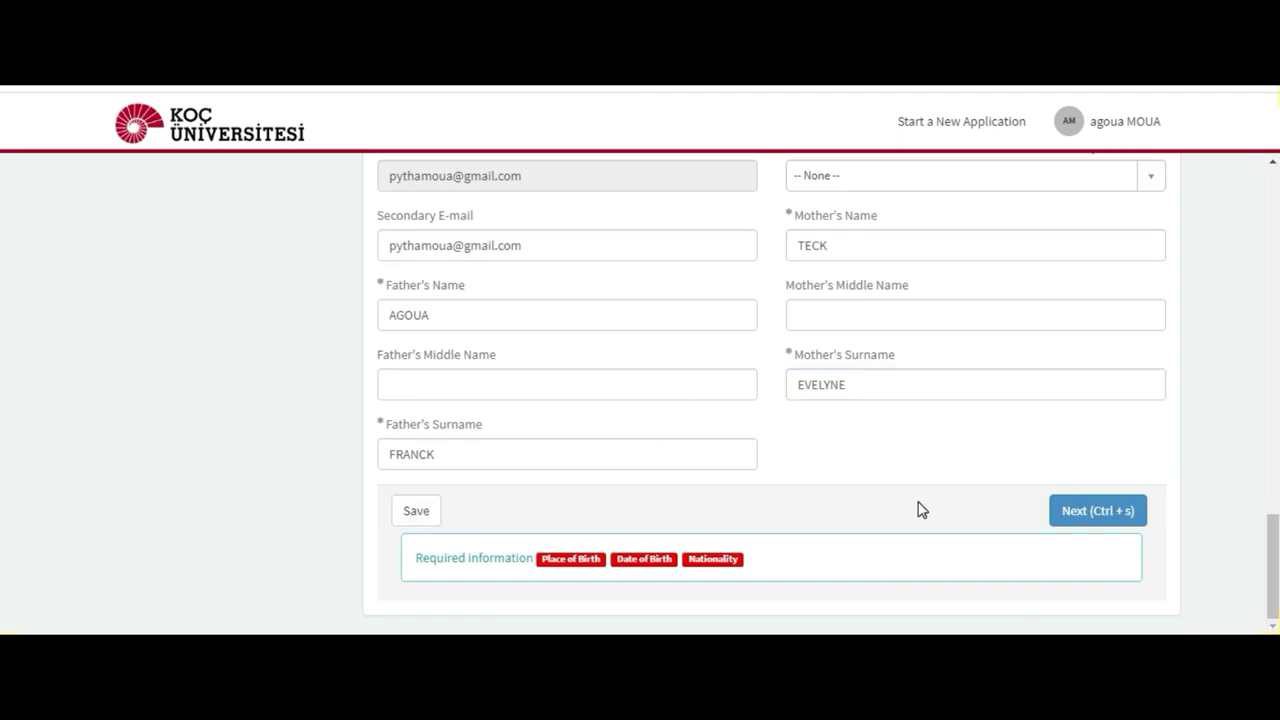
Step: Attempt Next, then return to the form and enter Abidjan as the Place of Birth
{"action": "left_click", "coordinate": [1100, 512]}
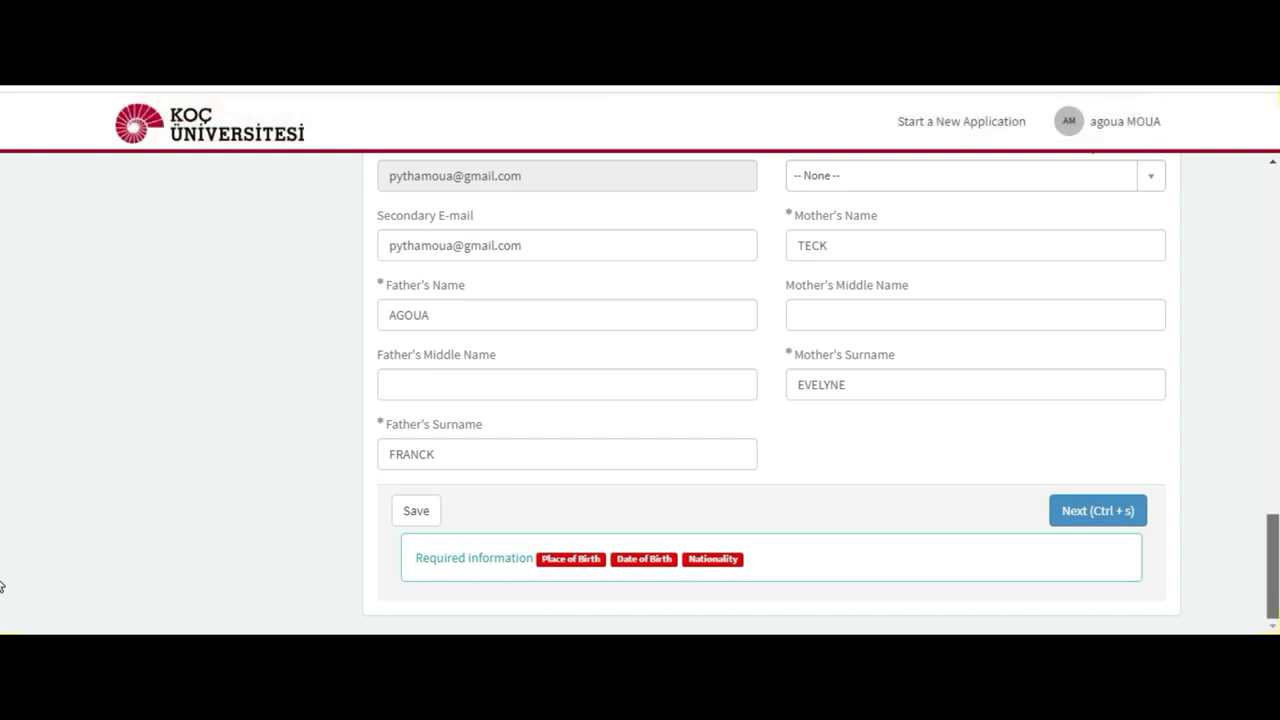
{"action": "scroll", "coordinate": [2, 593], "scroll_direction": "up", "scroll_amount": 6}
{"action": "scroll", "coordinate": [2, 443], "scroll_direction": "up", "scroll_amount": 6}
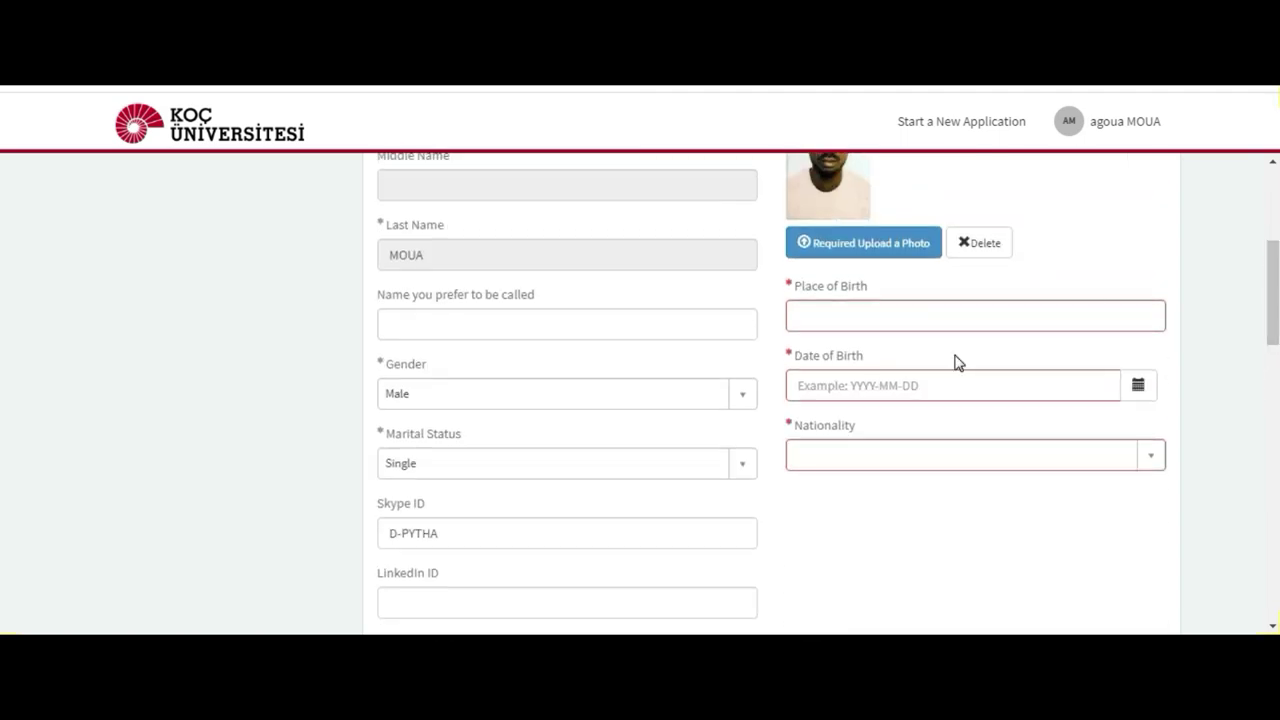
{"action": "left_click", "coordinate": [905, 316]}
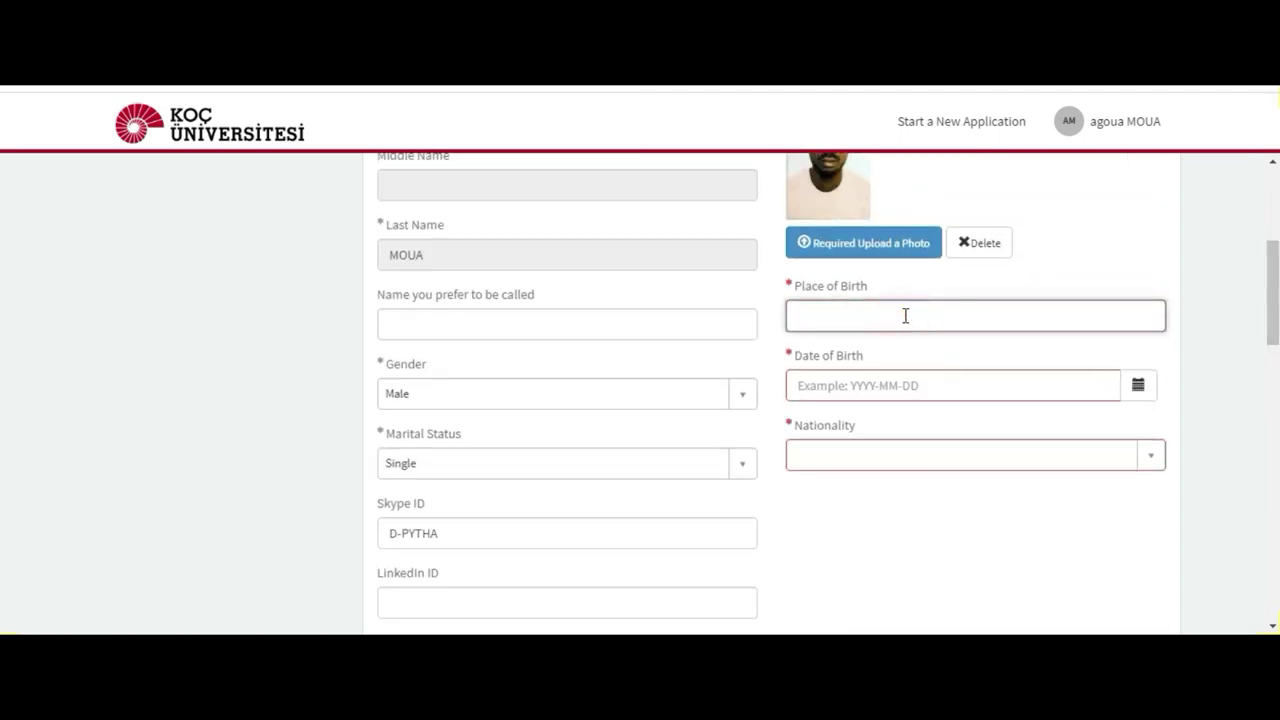
{"action": "type", "text": "Abidjan"}
{"action": "left_click", "coordinate": [898, 387]}
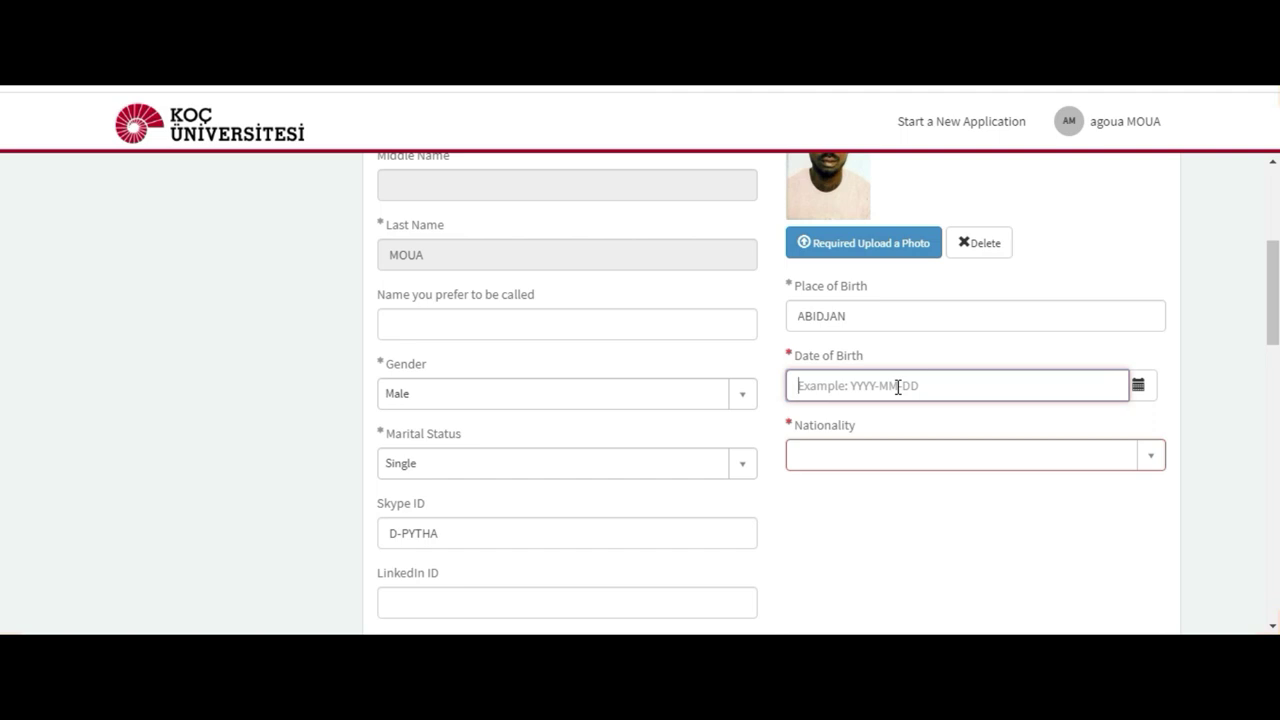
Step: Attempt the birth date, dismissing the colour-scheme prompt and under-18 warnings, and pick a nationality
{"action": "left_click", "coordinate": [1141, 389]}
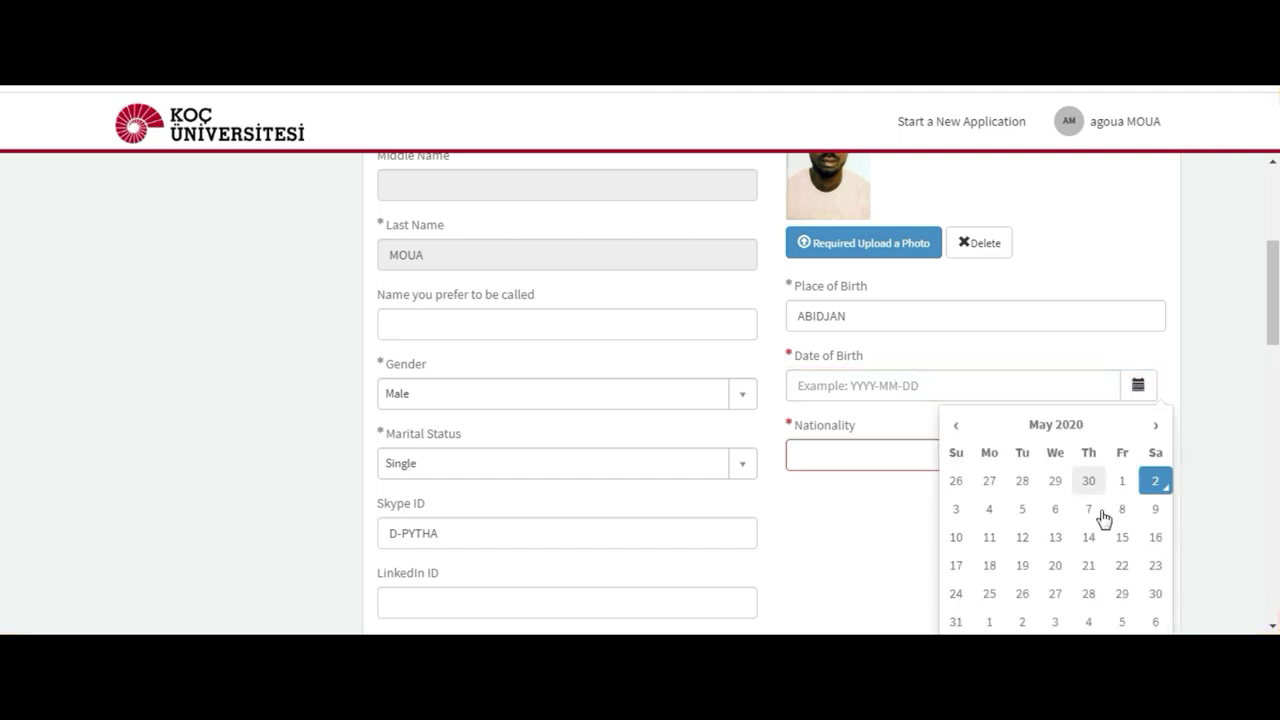
{"action": "left_click", "coordinate": [1122, 512]}
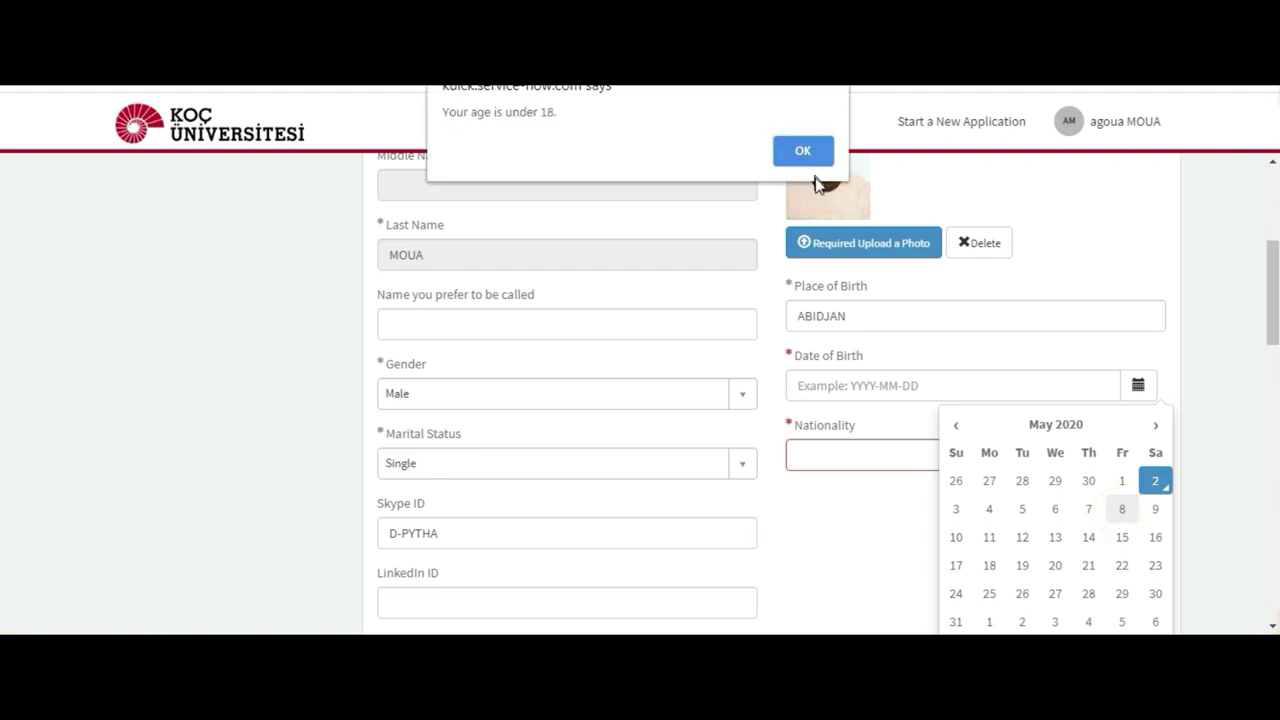
{"action": "left_click", "coordinate": [866, 390]}
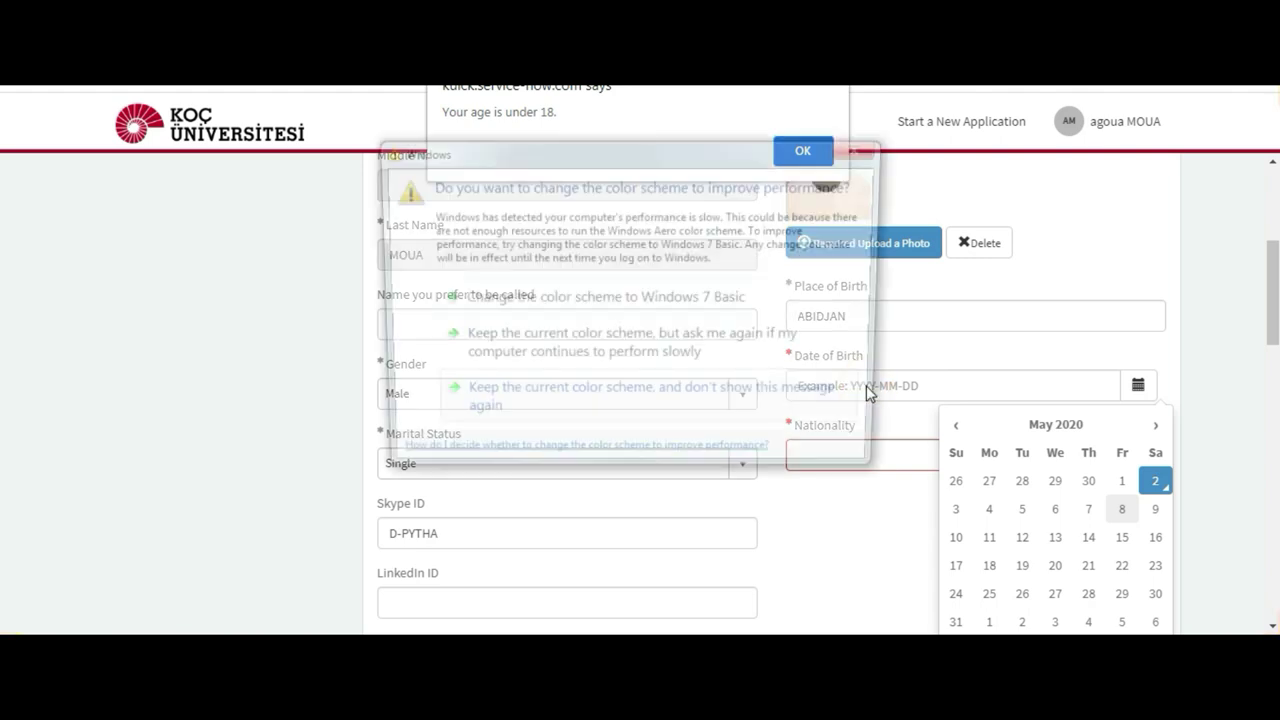
{"action": "left_click", "coordinate": [871, 151]}
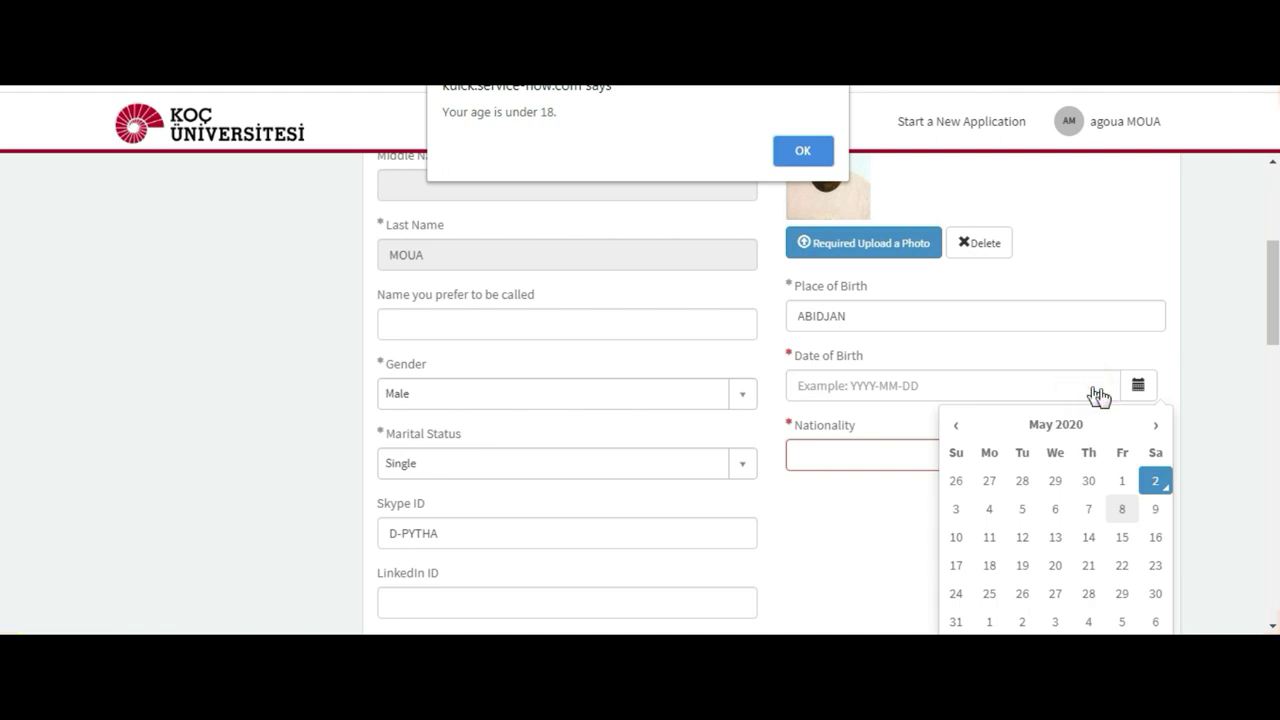
{"action": "left_click", "coordinate": [1138, 387]}
{"action": "left_click", "coordinate": [957, 426]}
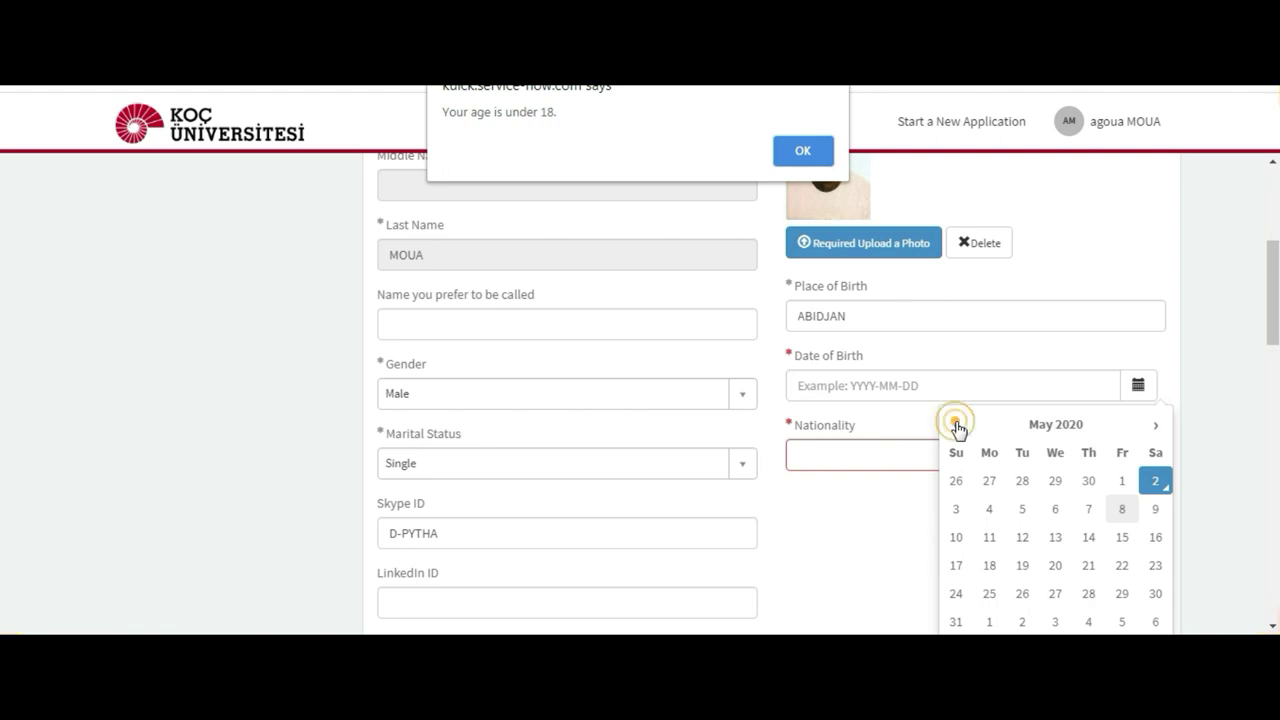
{"action": "left_click", "coordinate": [1060, 430]}
{"action": "left_click", "coordinate": [804, 153]}
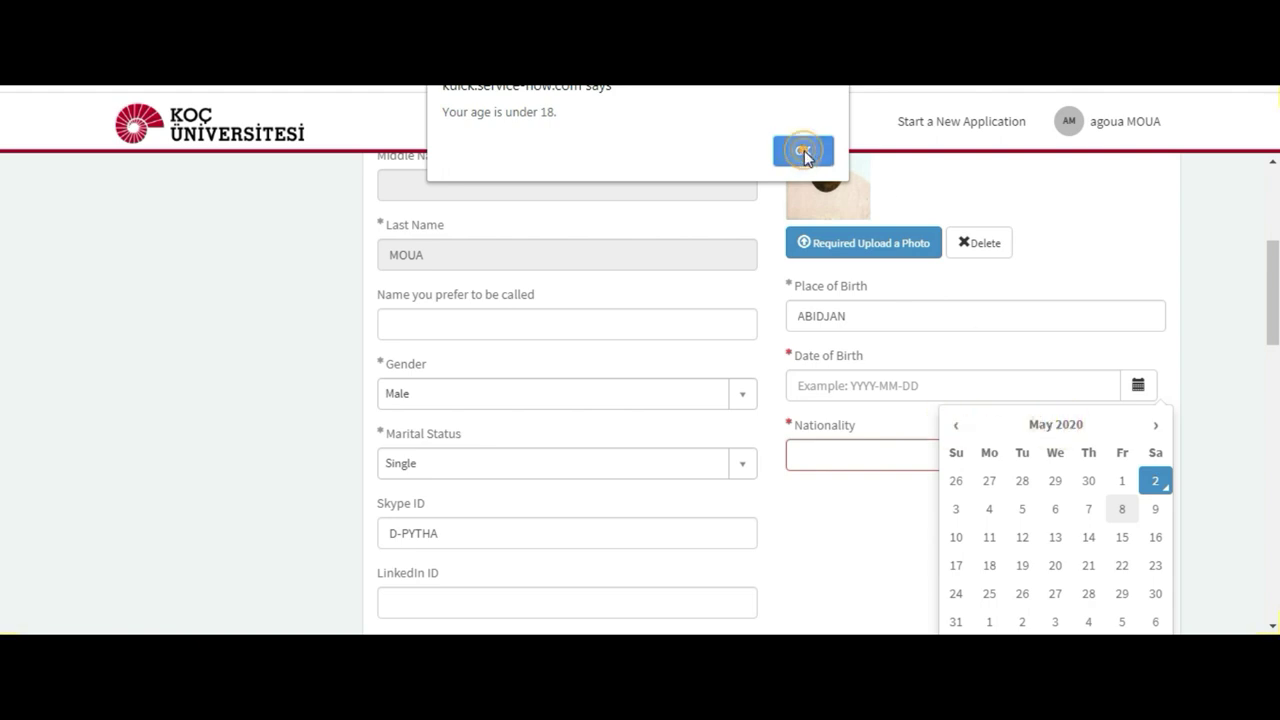
{"action": "left_click", "coordinate": [942, 380]}
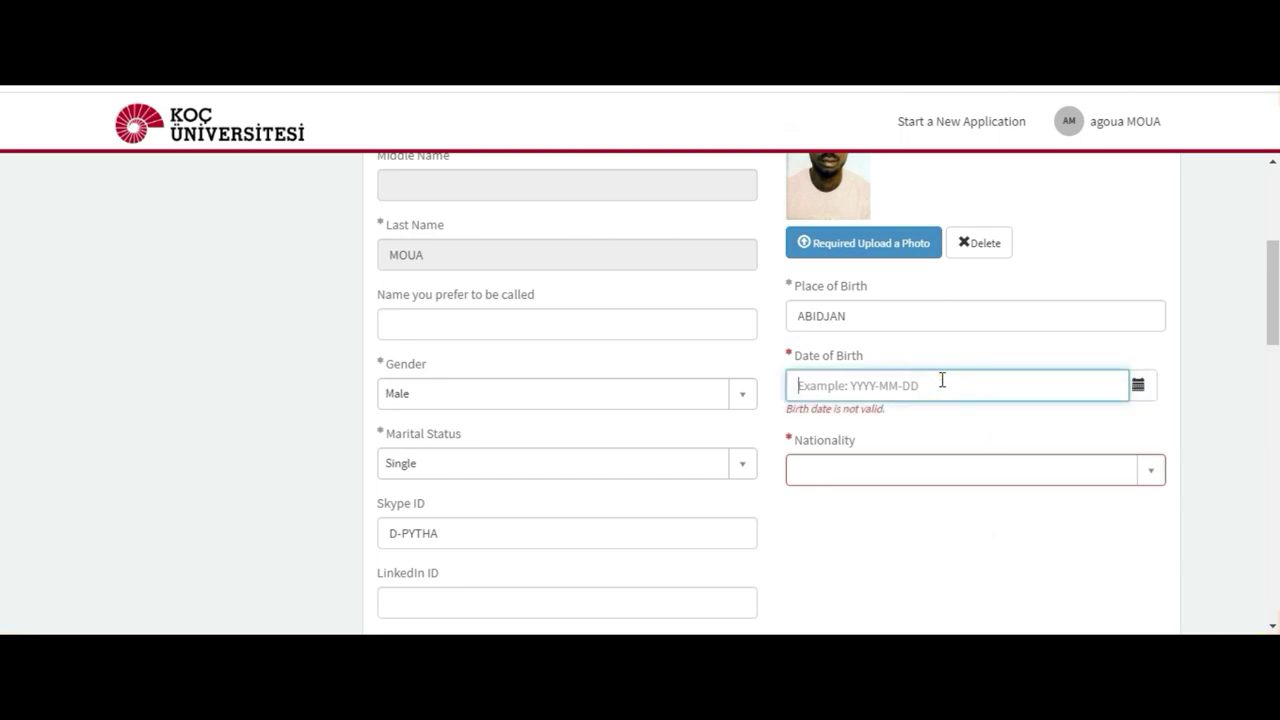
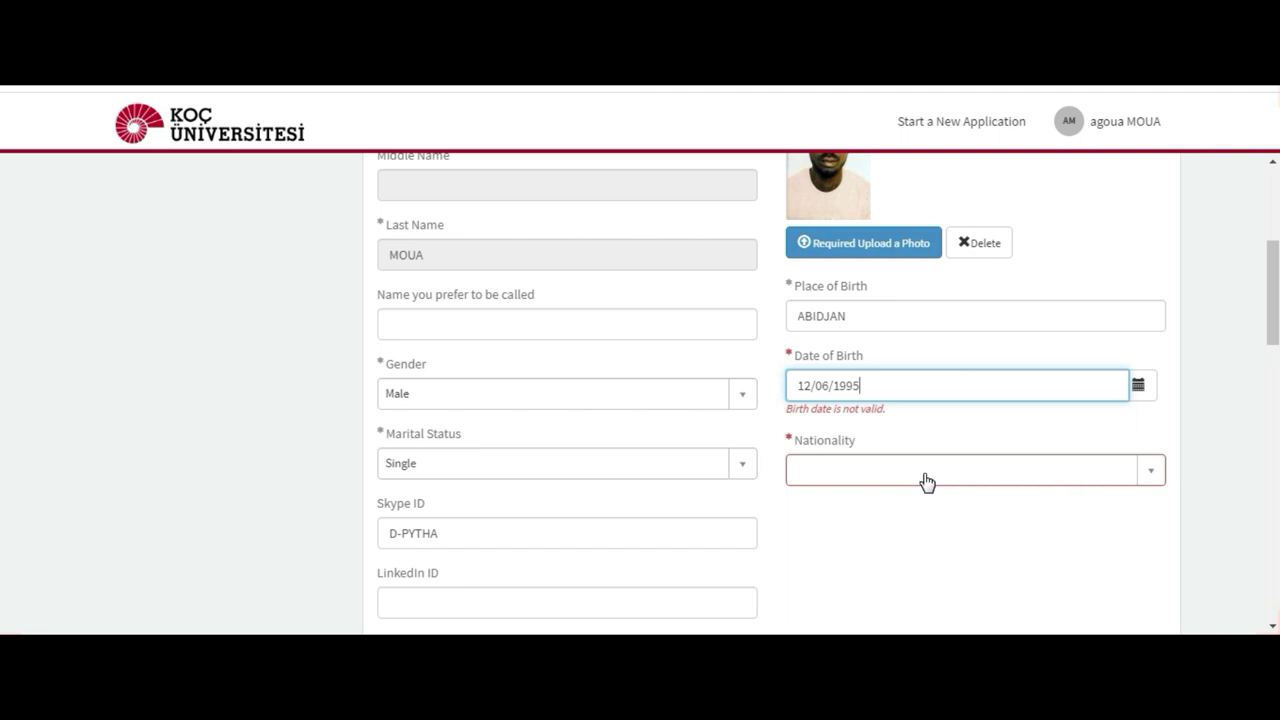
{"action": "left_click", "coordinate": [923, 477]}
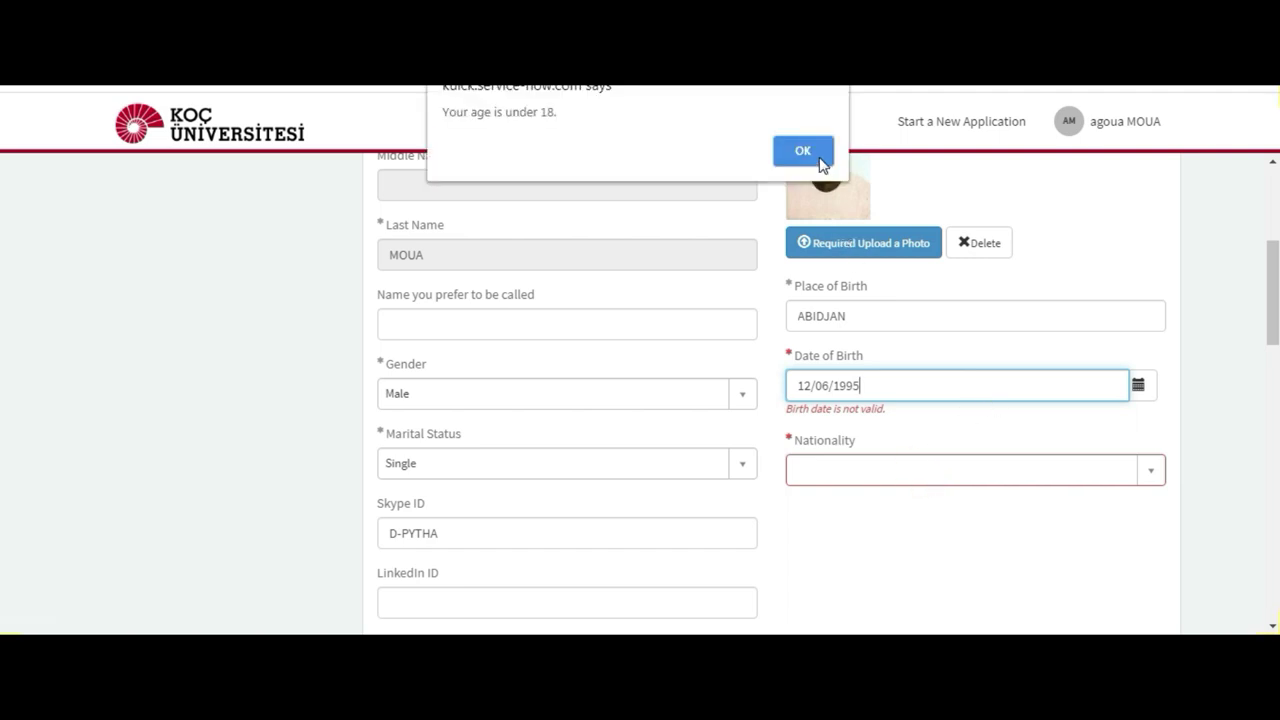
{"action": "left_click", "coordinate": [818, 158]}
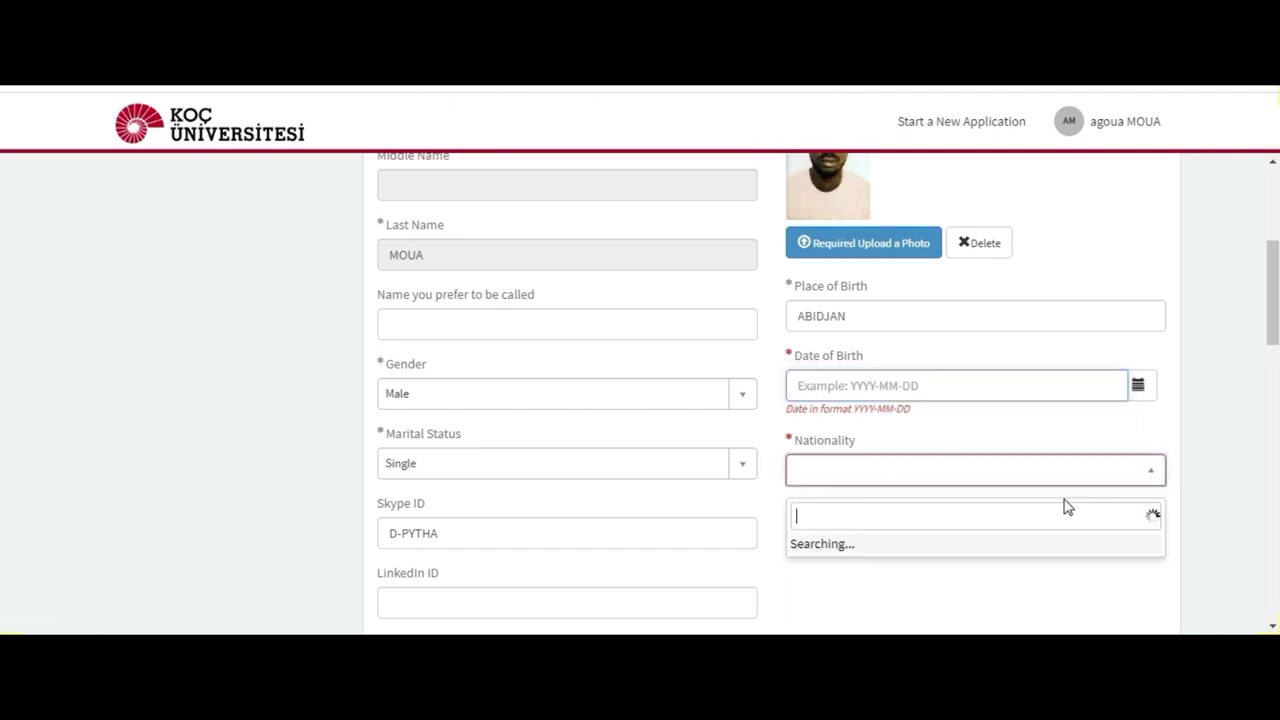
{"action": "left_click", "coordinate": [1107, 385]}
{"action": "left_click", "coordinate": [1090, 375]}
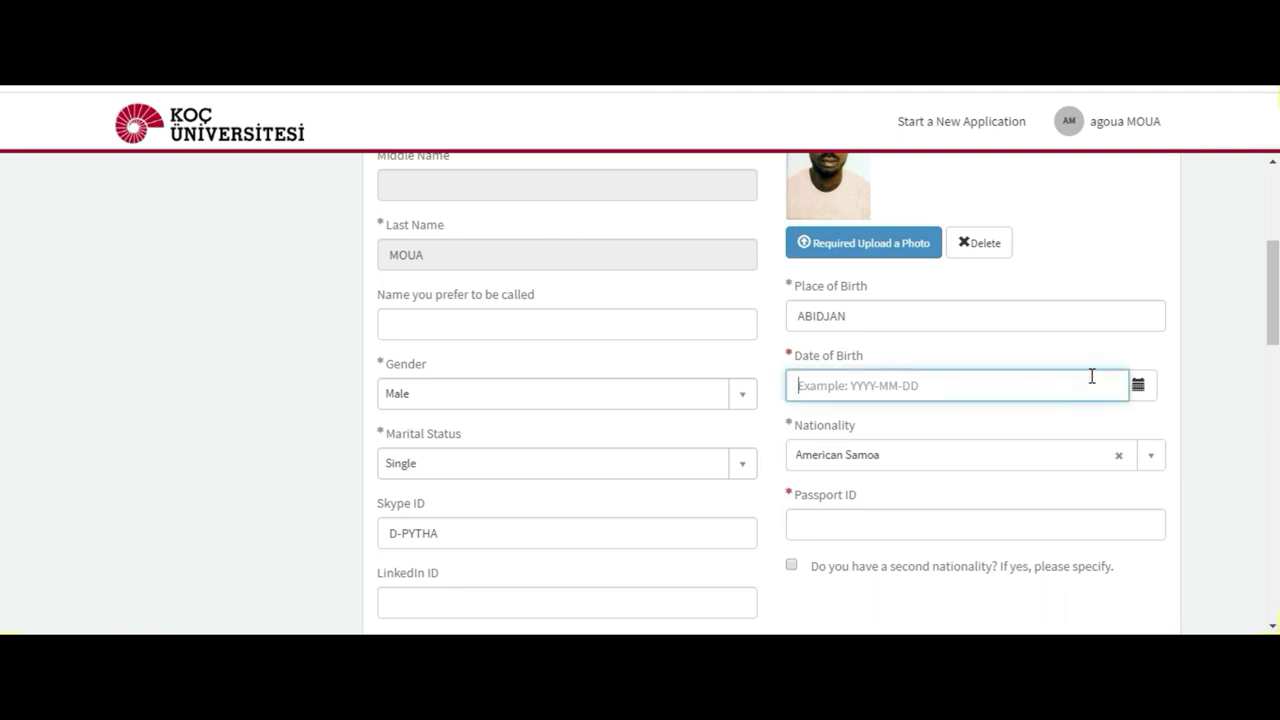
Step: Navigate the calendar to February 1995 and set Date of Birth to 8 February 1995
{"action": "left_click", "coordinate": [1146, 388]}
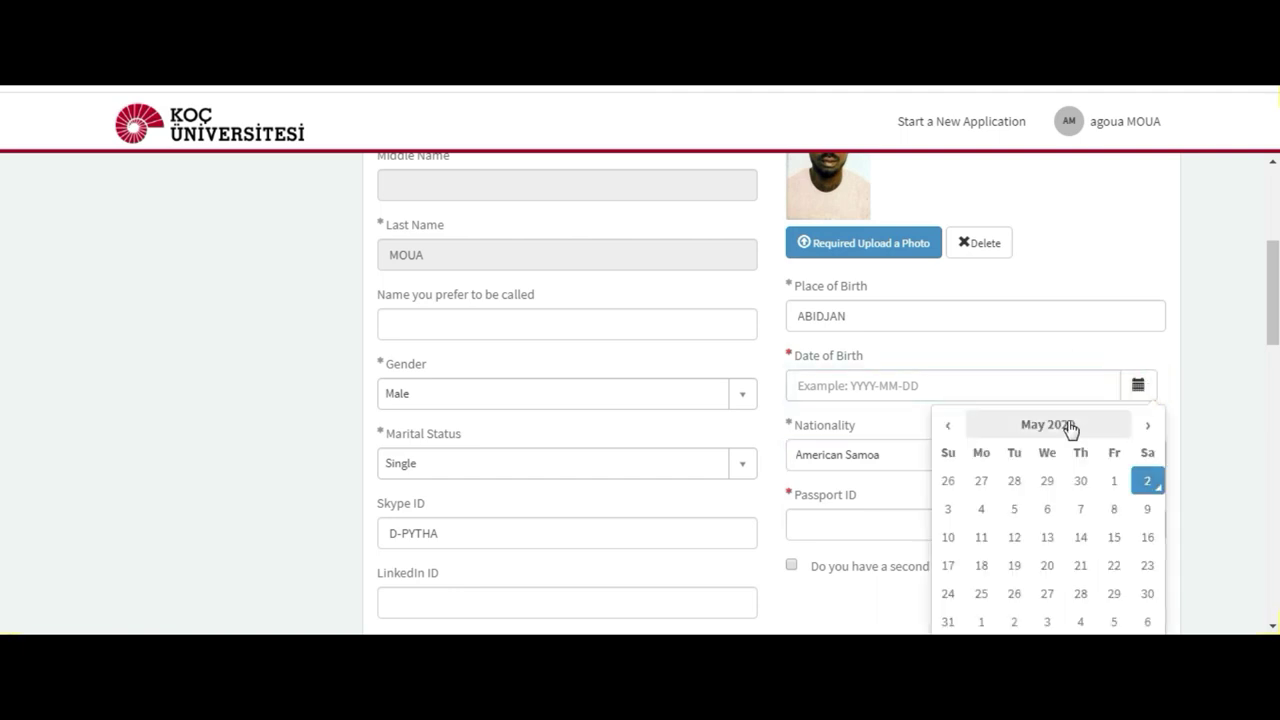
{"action": "left_click", "coordinate": [1068, 428]}
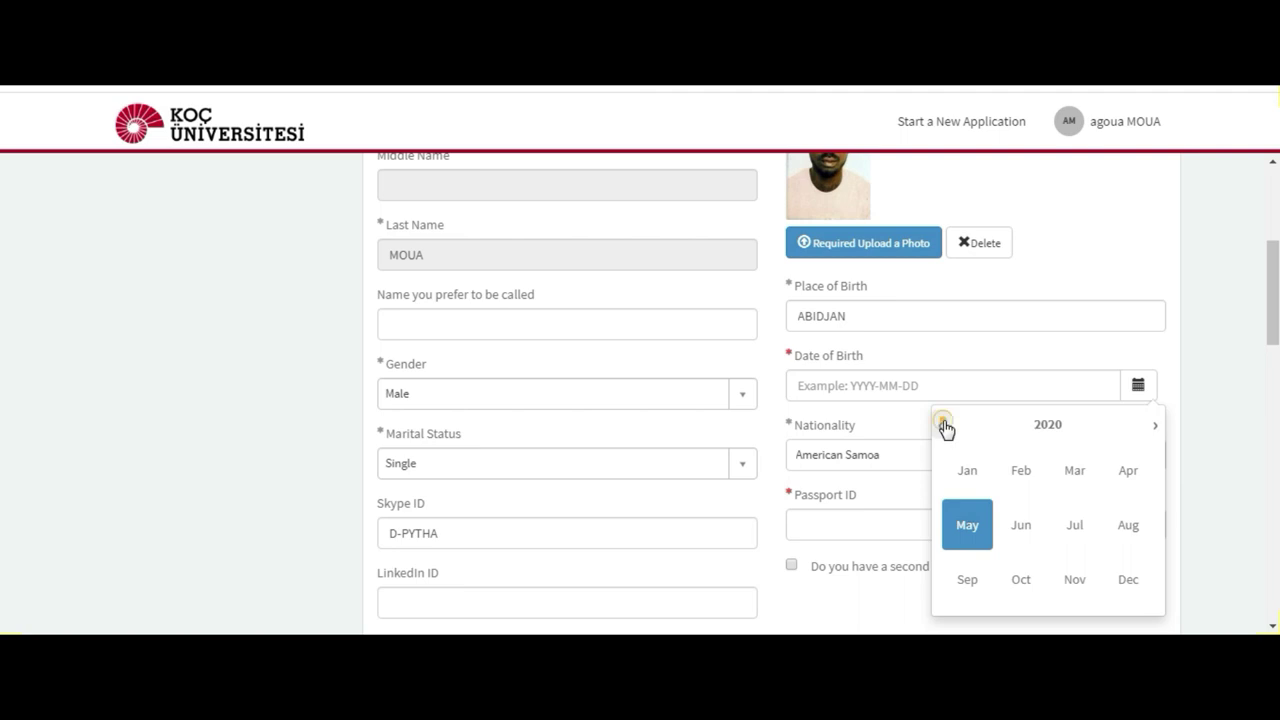
{"action": "left_click", "coordinate": [940, 425]}
{"action": "left_click", "coordinate": [940, 425]}
{"action": "left_click", "coordinate": [940, 425]}
{"action": "left_click", "coordinate": [940, 425]}
{"action": "left_click", "coordinate": [1045, 430]}
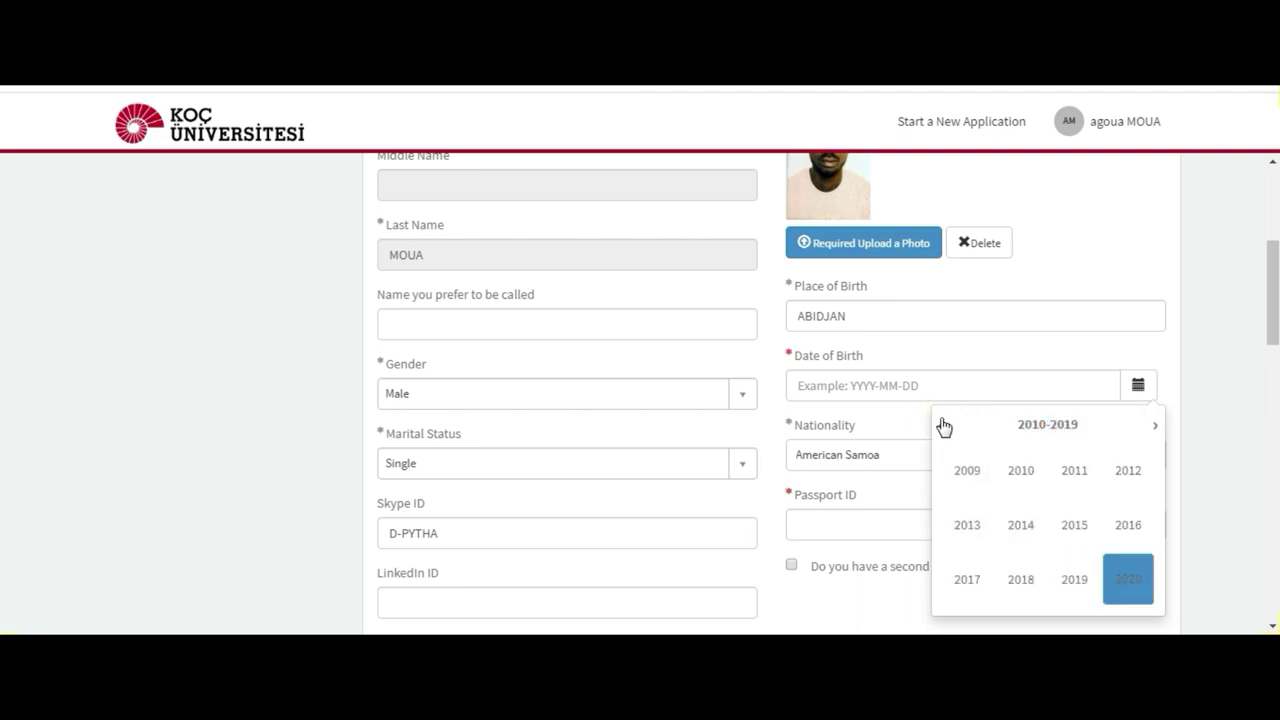
{"action": "left_click", "coordinate": [943, 427]}
{"action": "left_click", "coordinate": [943, 427]}
{"action": "left_click", "coordinate": [1079, 530]}
{"action": "left_click", "coordinate": [1021, 472]}
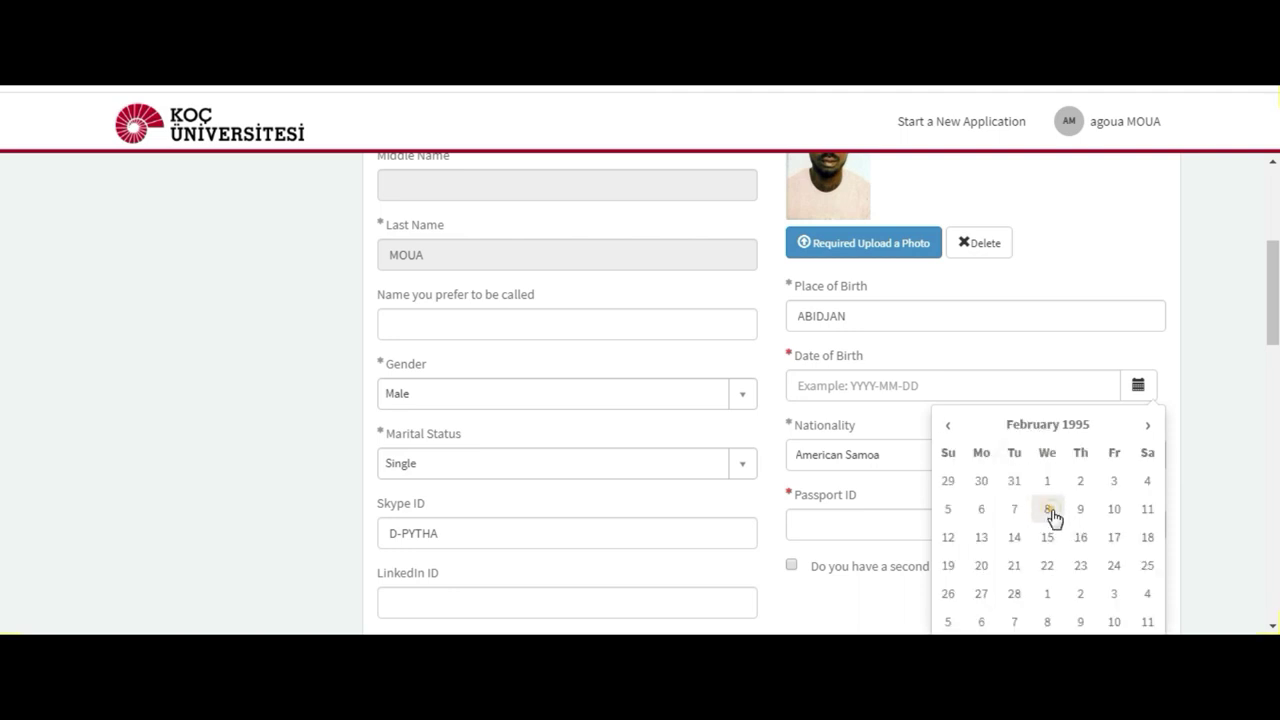
{"action": "left_click", "coordinate": [1048, 509]}
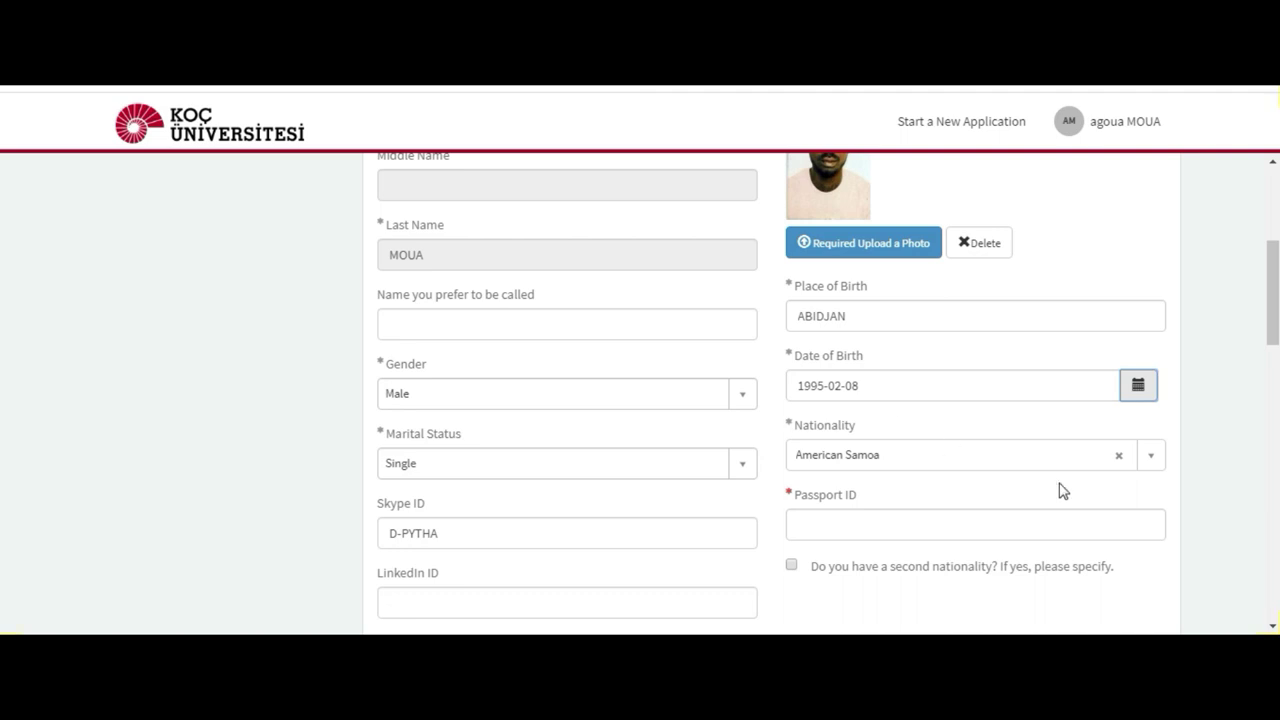
{"action": "left_click", "coordinate": [1086, 462]}
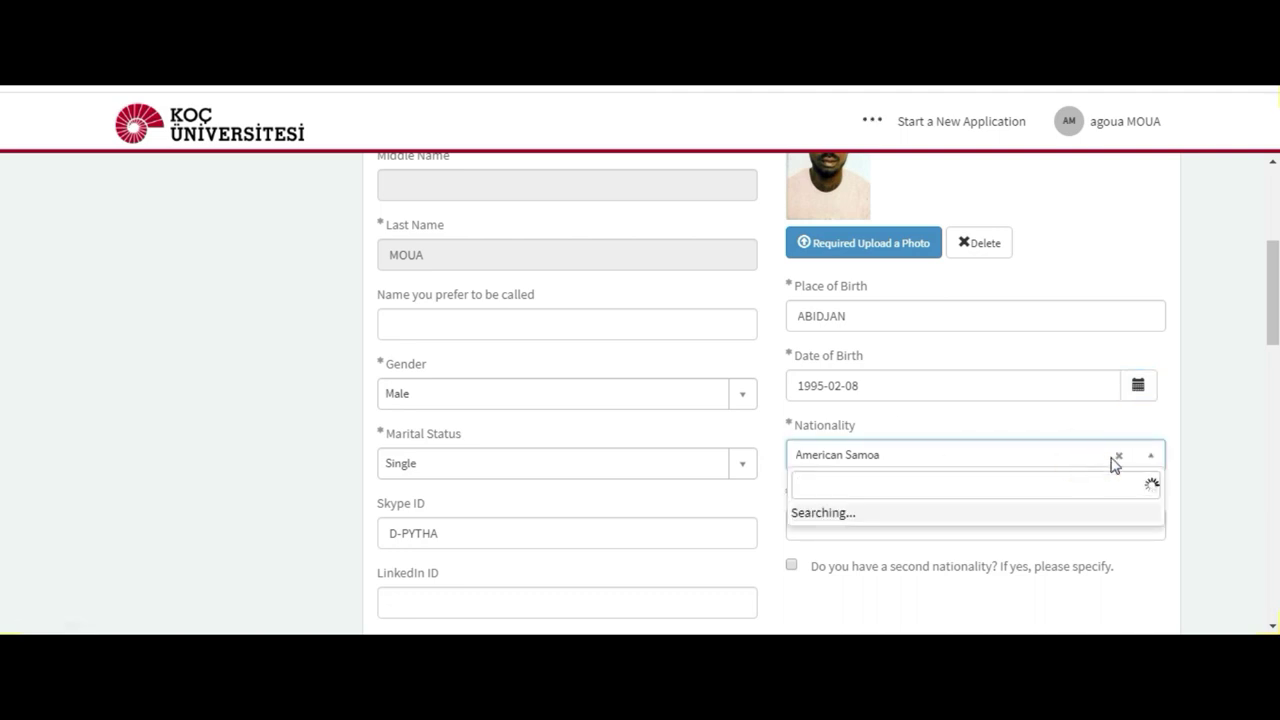
Step: Clear American Samoa from Nationality and search the country list for 'IVO'
{"action": "left_click", "coordinate": [1117, 463]}
{"action": "left_click", "coordinate": [1119, 458]}
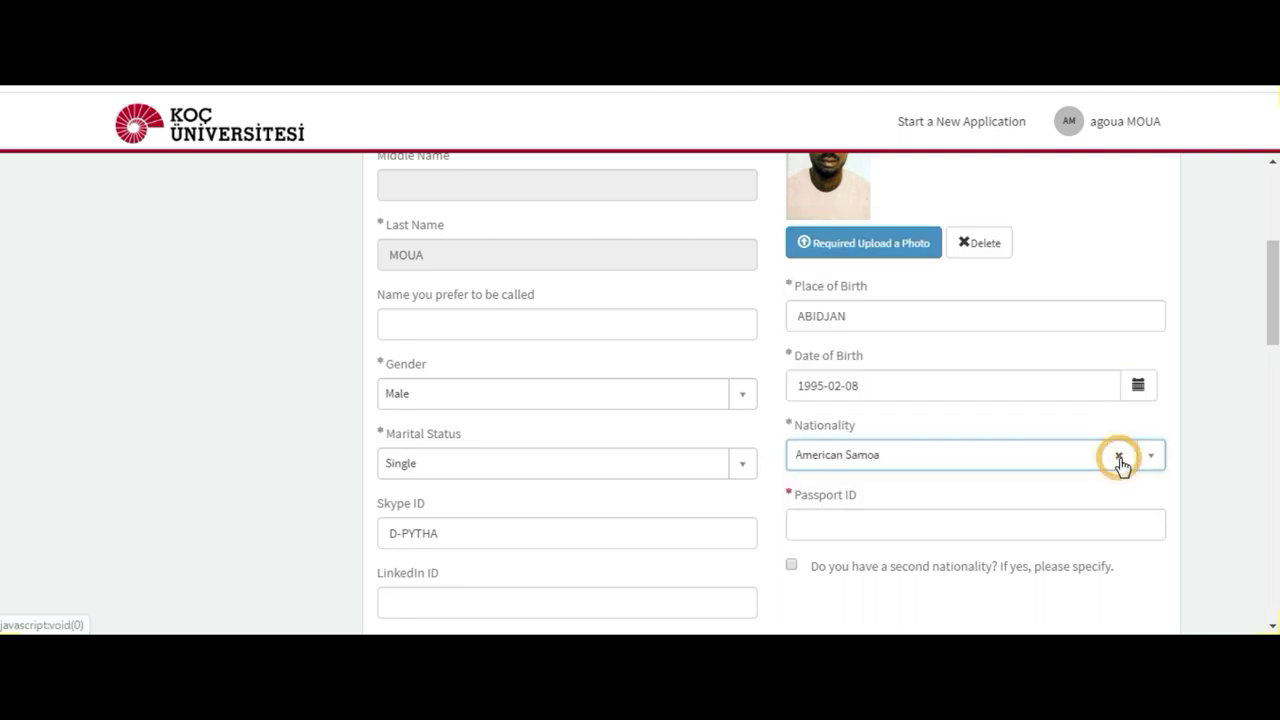
{"action": "left_click", "coordinate": [1066, 460]}
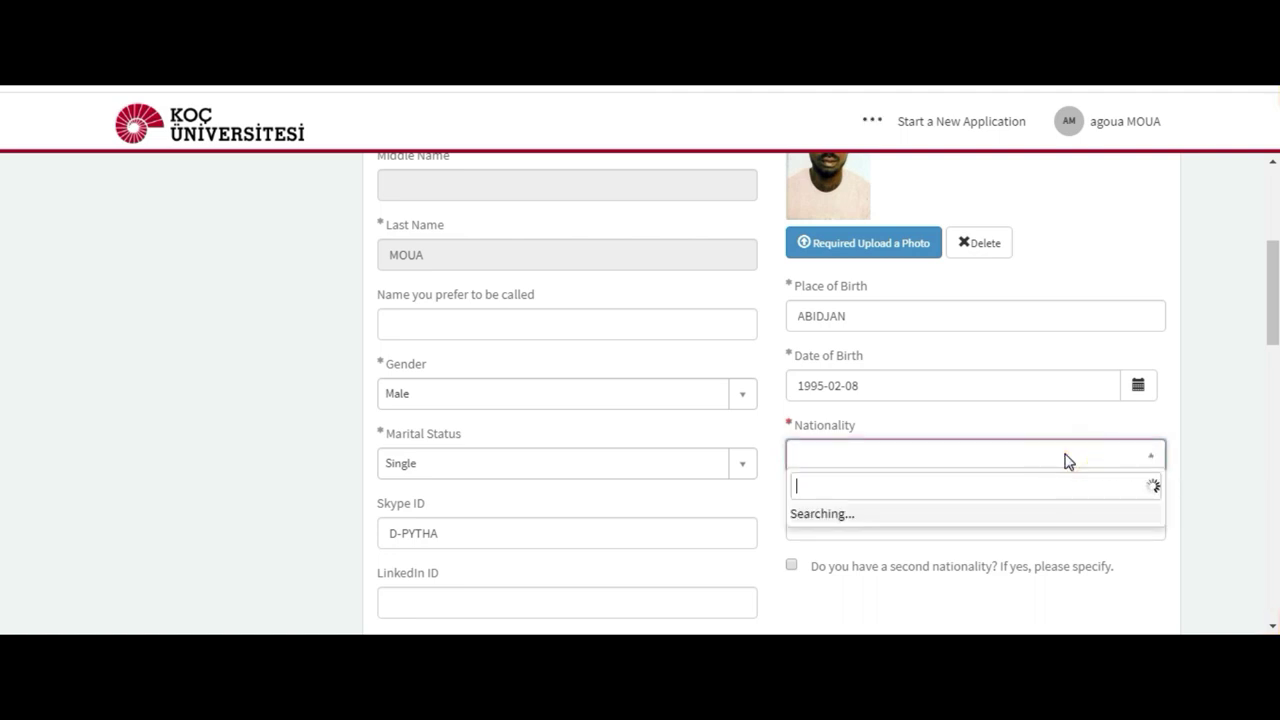
{"action": "type", "text": "IVO"}
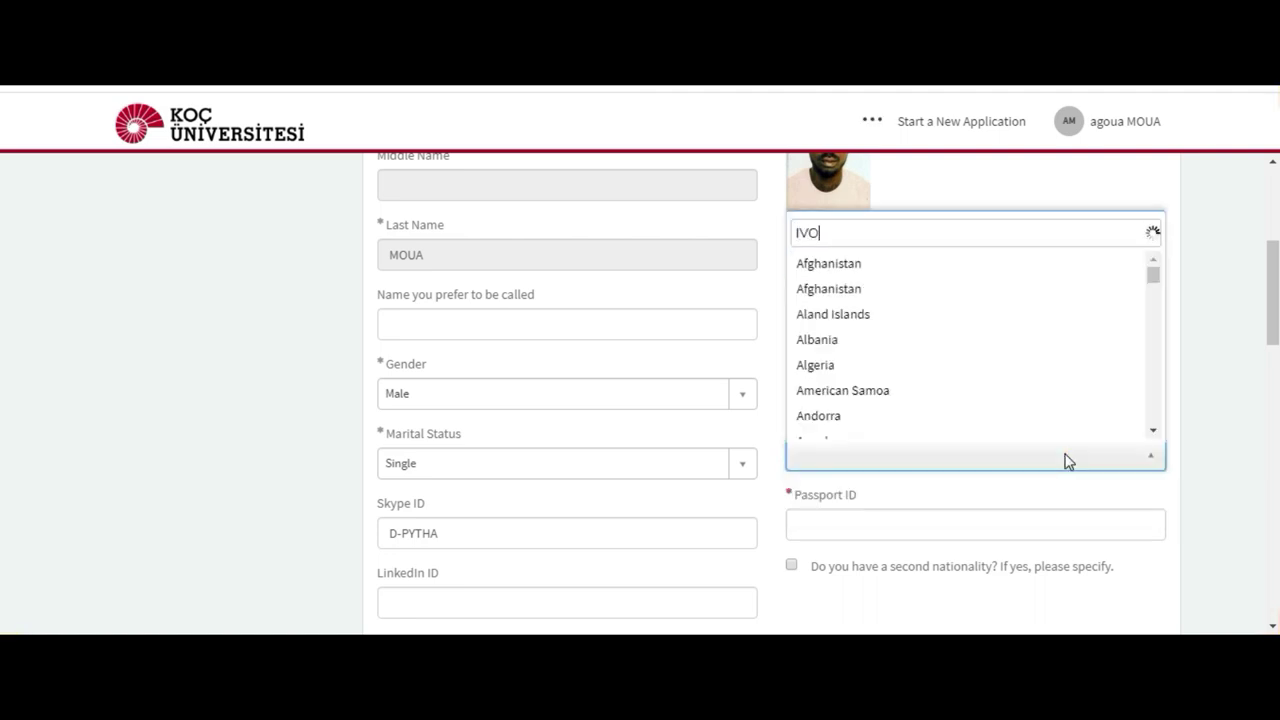
{"action": "key", "text": "BackSpace"}
{"action": "key", "text": "BackSpace"}
{"action": "key", "text": "BackSpace"}
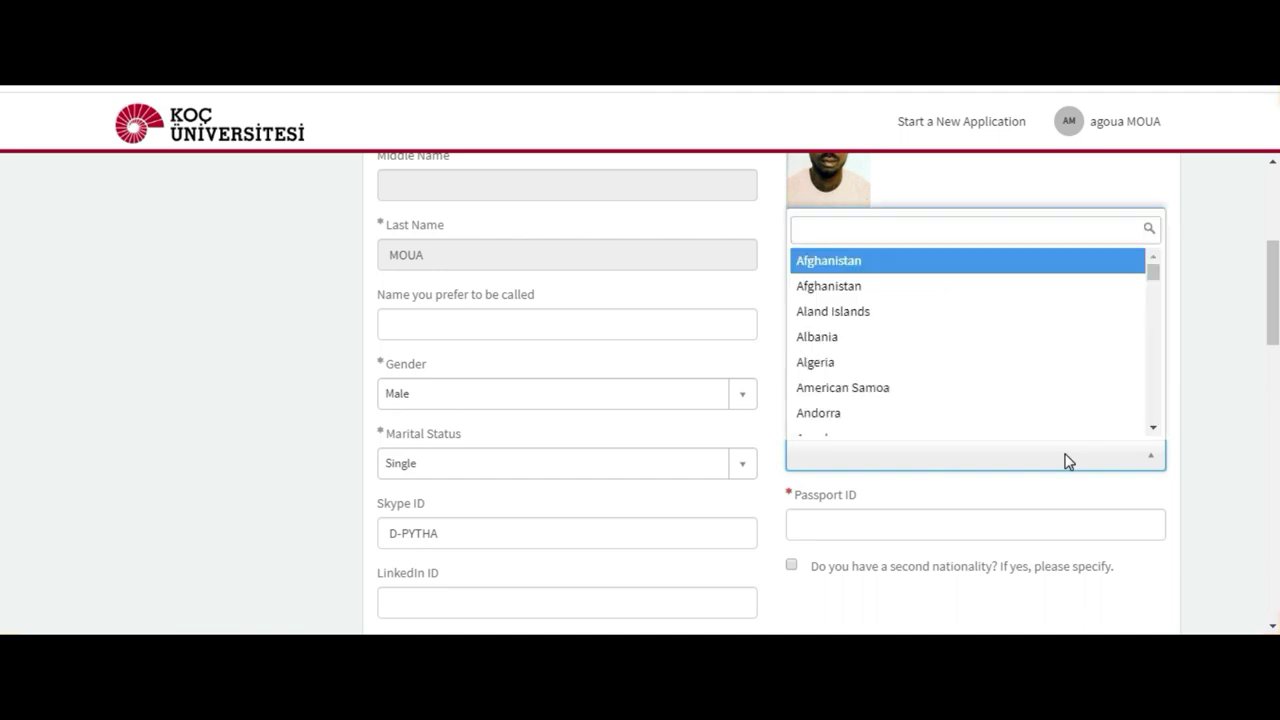
{"action": "left_click", "coordinate": [1134, 492]}
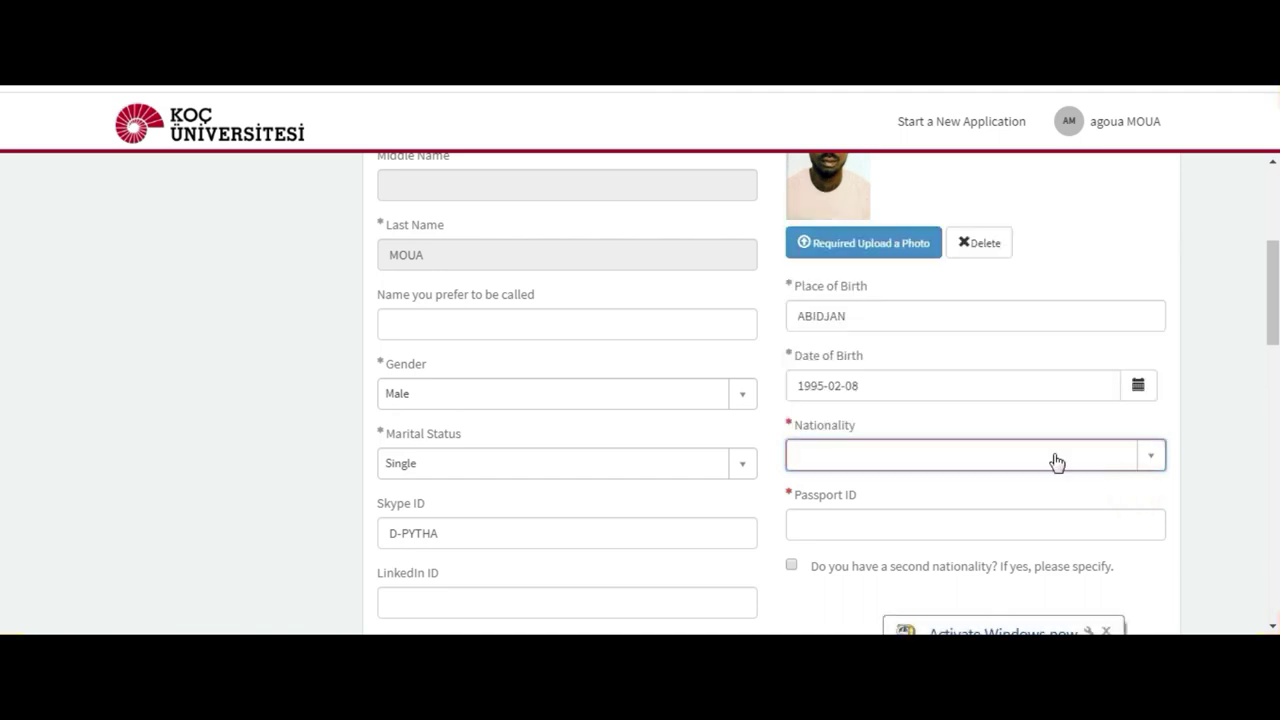
{"action": "left_click", "coordinate": [1153, 466]}
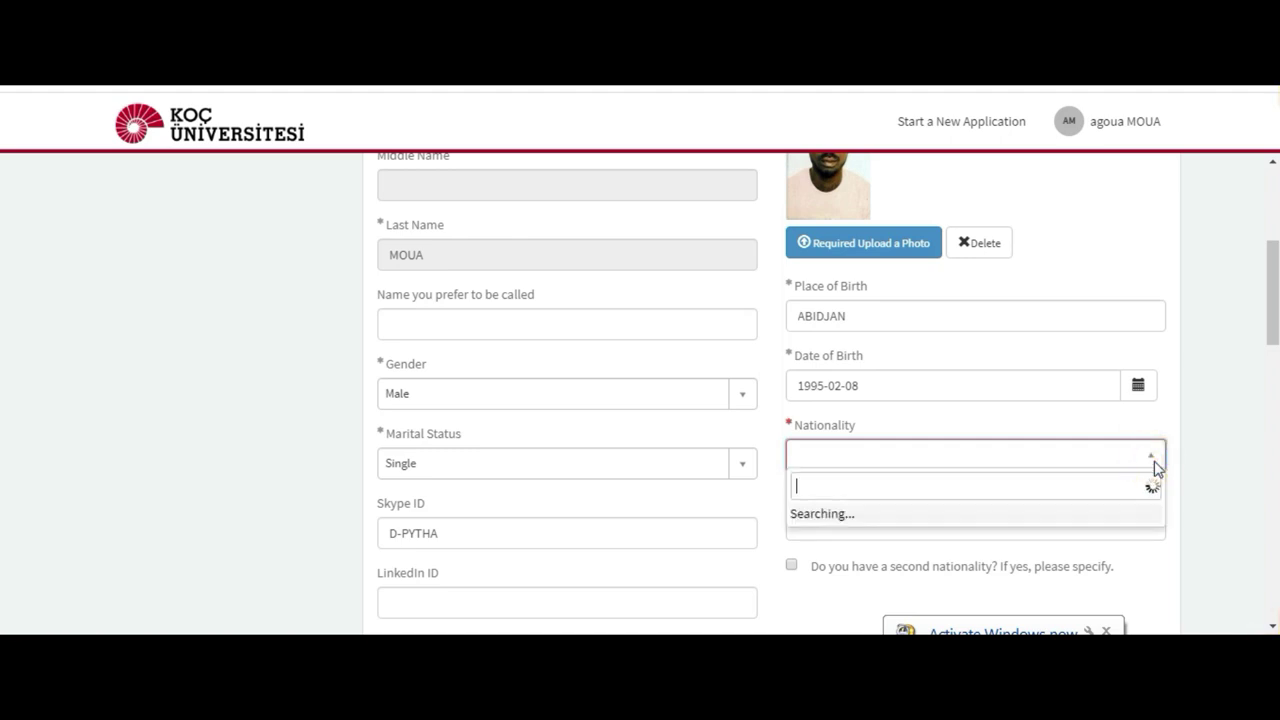
{"action": "type", "text": "IVO"}
{"action": "key", "text": "BackSpace"}
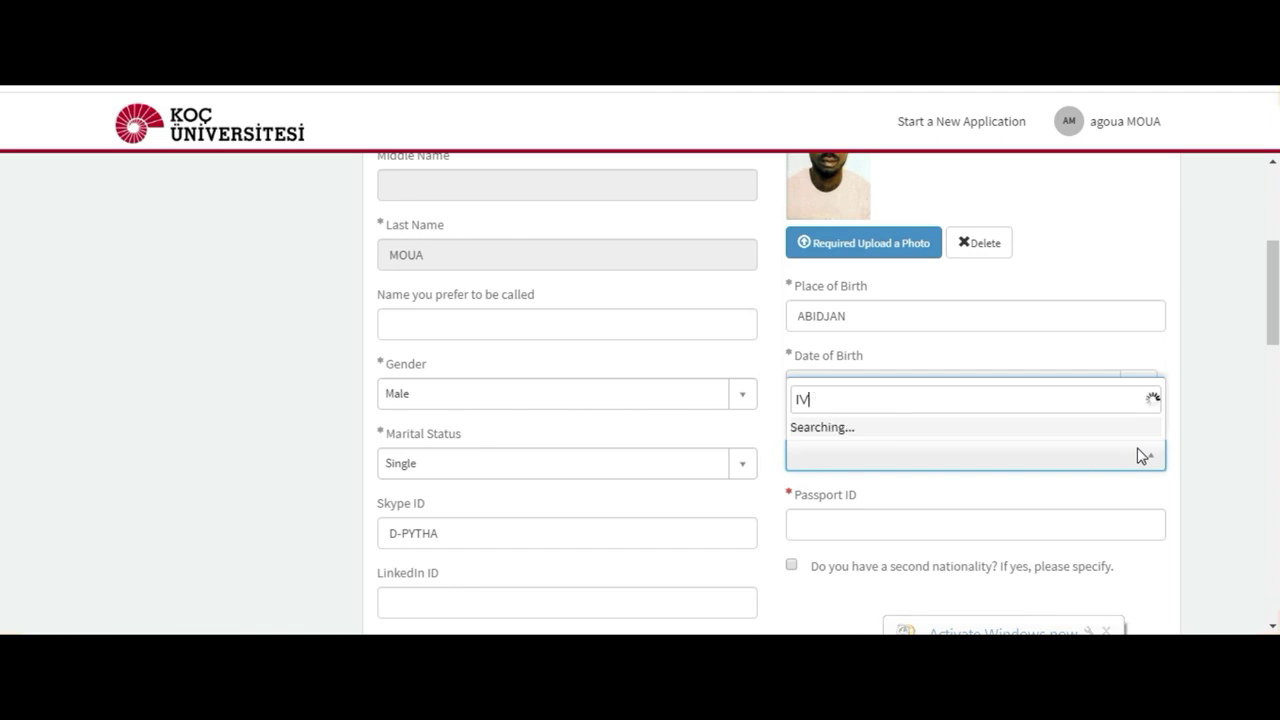
{"action": "key", "text": "BackSpace"}
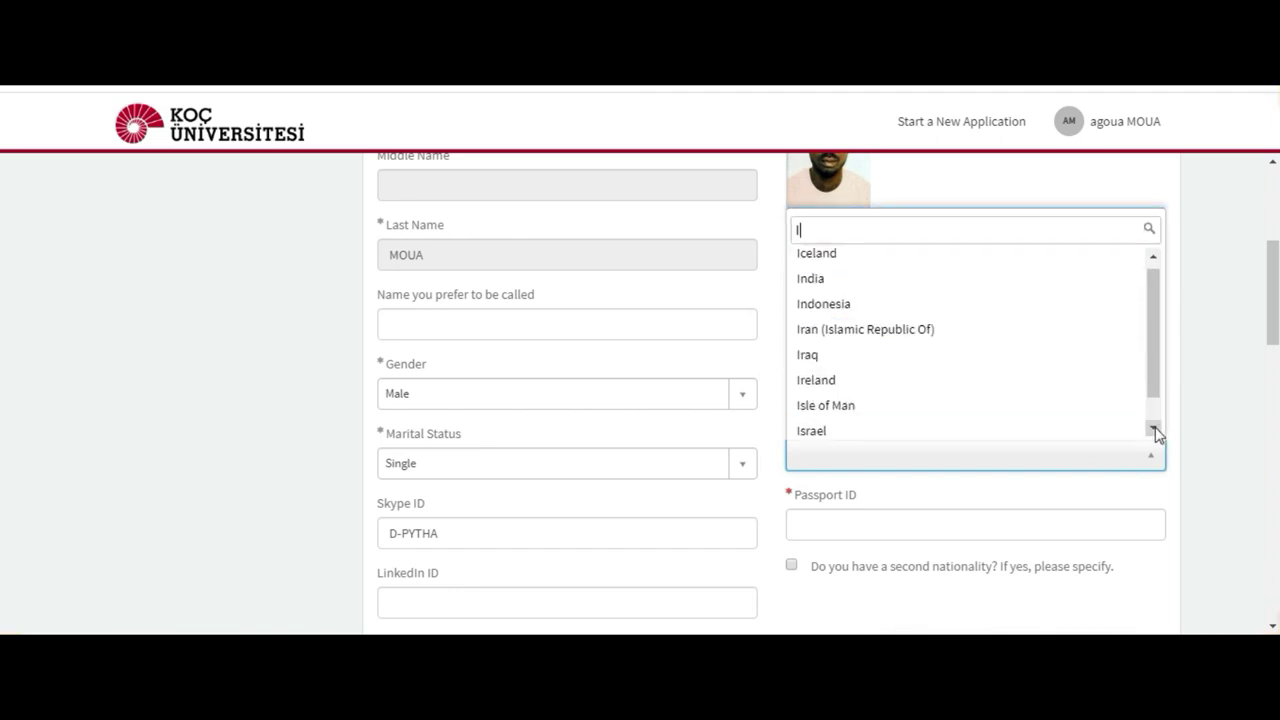
Step: Search the country list for 'COT' and select Cote D'Ivoire as the nationality
{"action": "left_click", "coordinate": [1157, 431]}
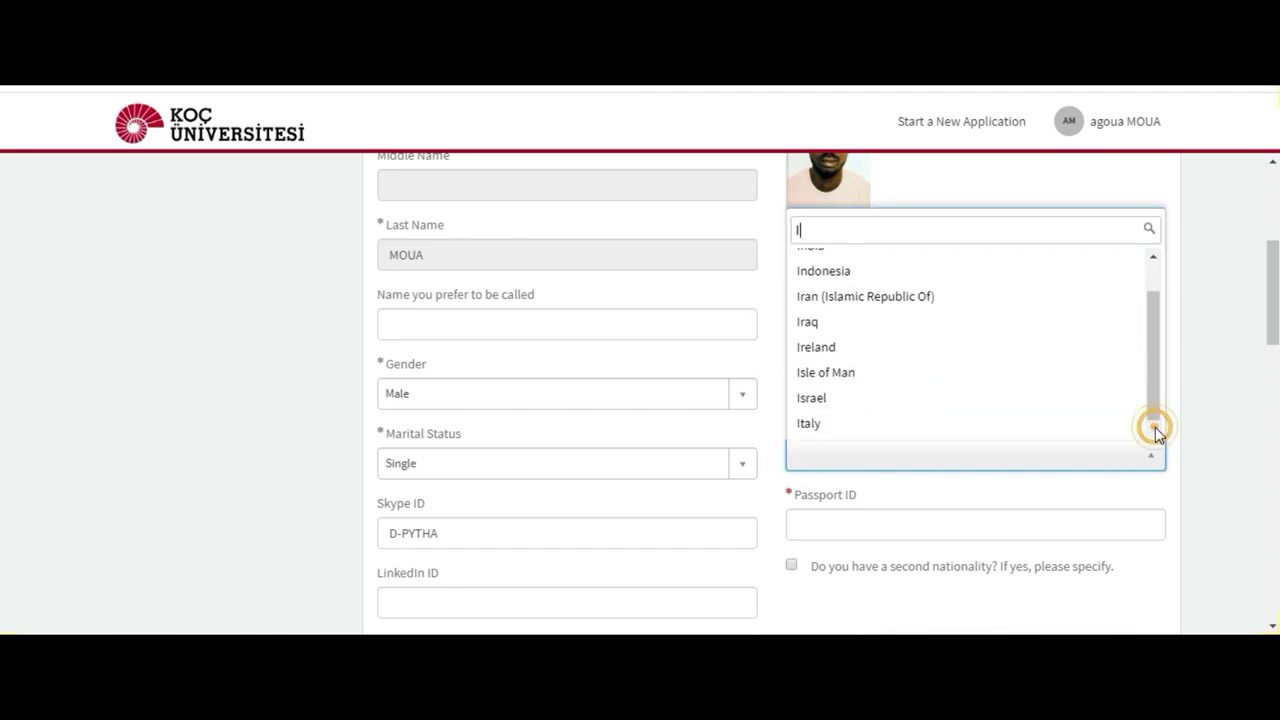
{"action": "left_click", "coordinate": [1153, 256]}
{"action": "left_click", "coordinate": [1153, 256]}
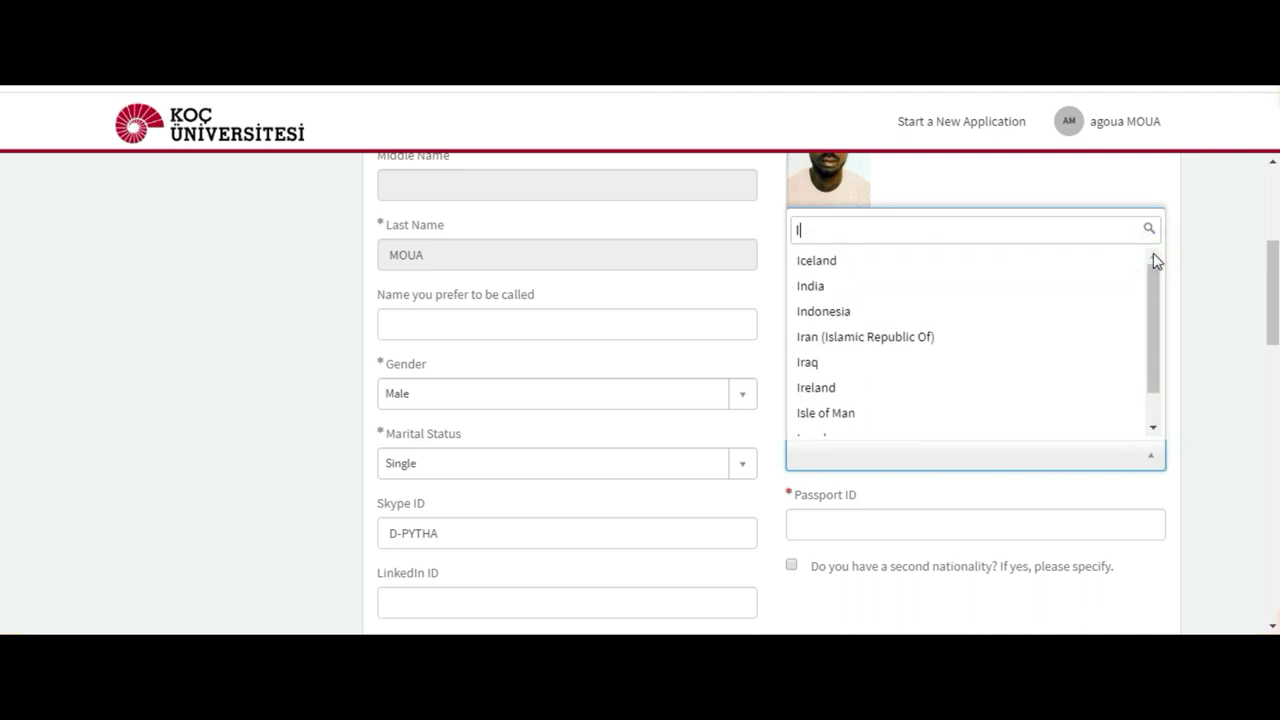
{"action": "key", "text": "BackSpace"}
{"action": "type", "text": "COT"}
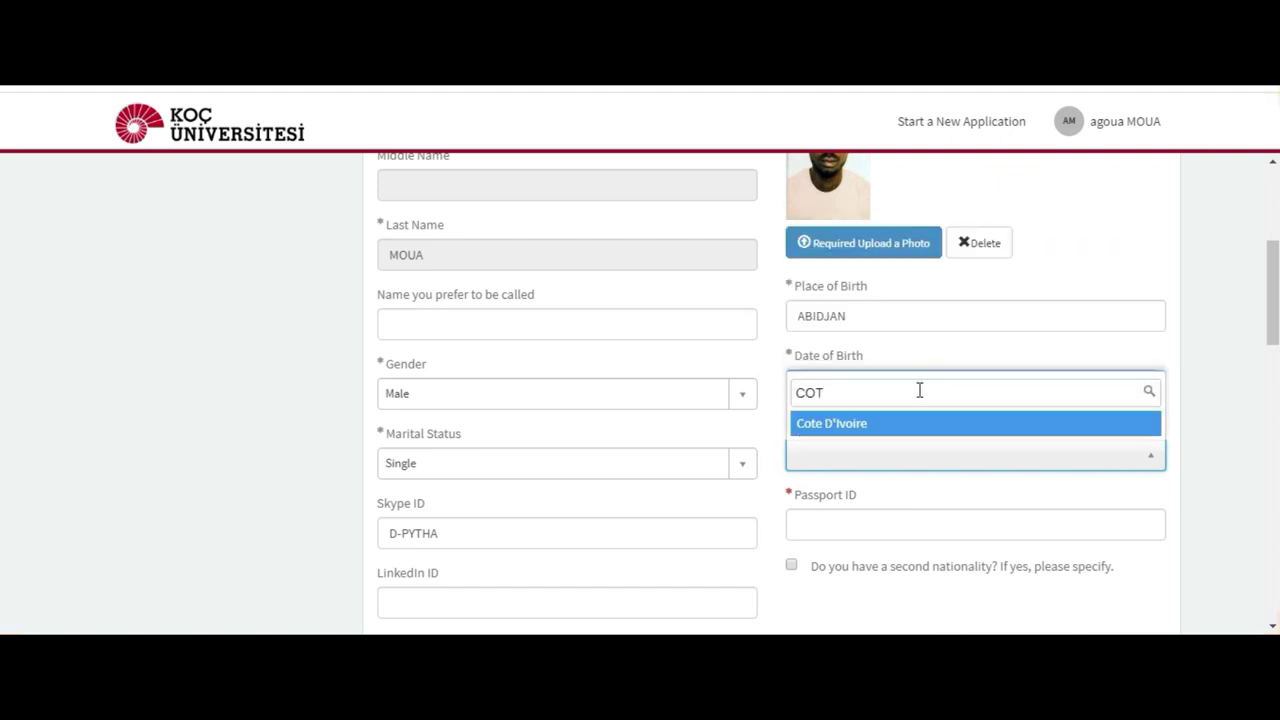
{"action": "left_click", "coordinate": [910, 426]}
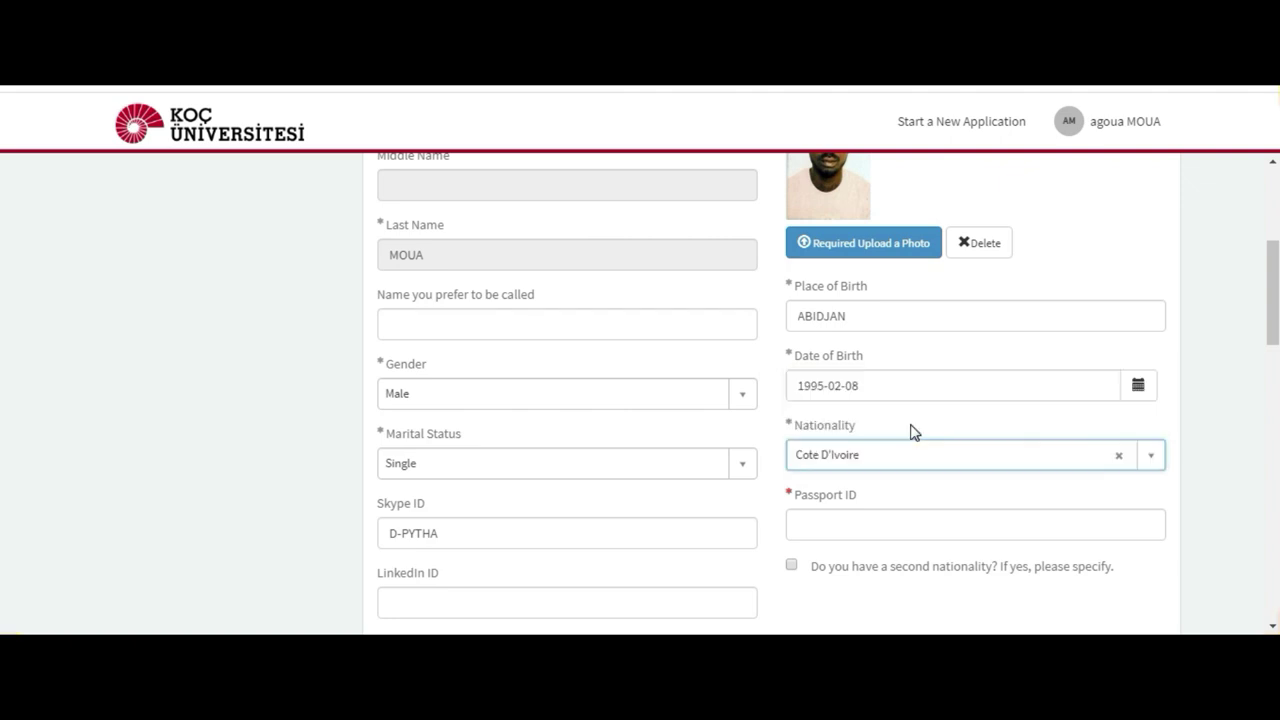
Step: Enter the applicant's passport number in the Passport ID field
{"action": "left_click", "coordinate": [872, 523]}
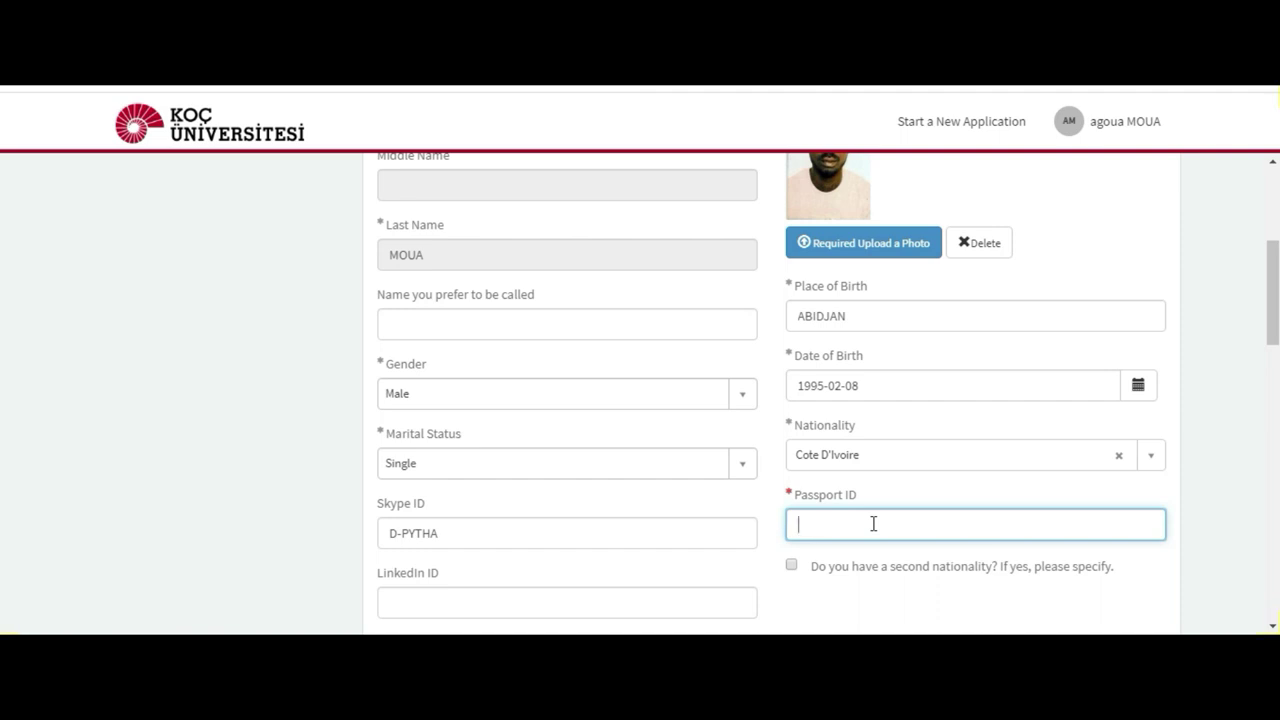
{"action": "left_click", "coordinate": [1268, 313]}
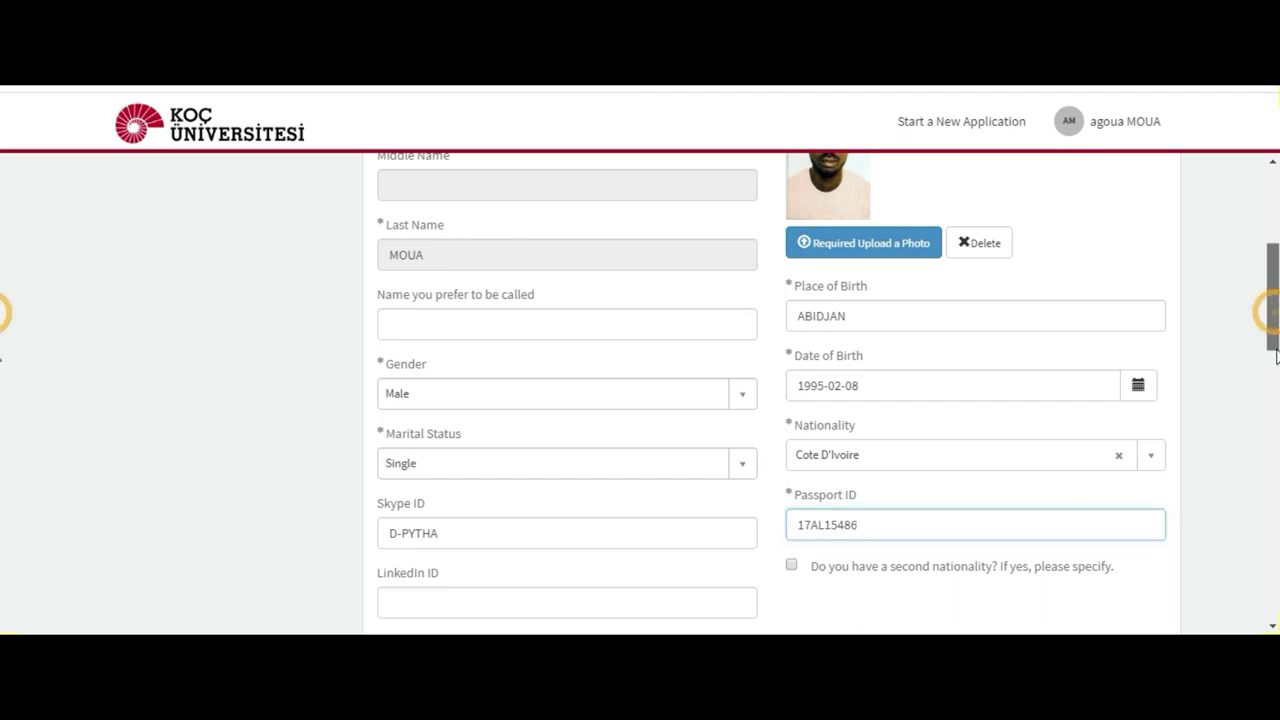
{"action": "left_click_drag", "start_coordinate": [1276, 355], "coordinate": [1272, 412]}
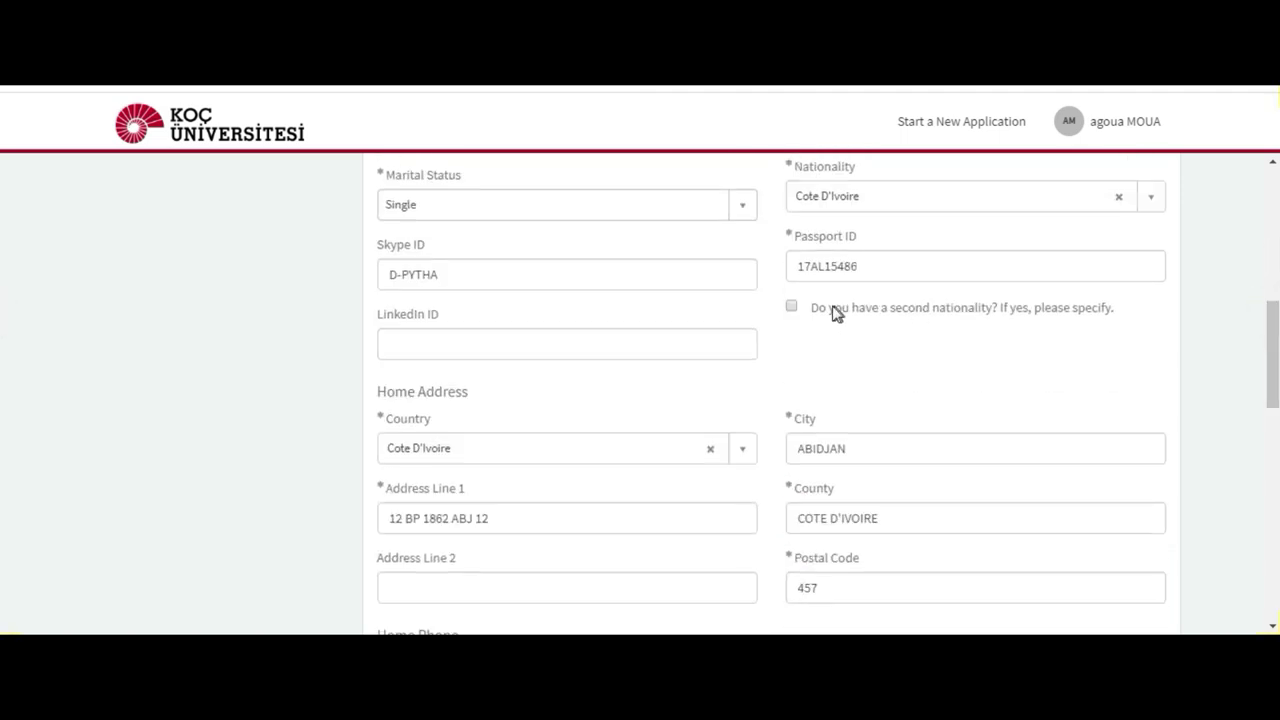
Step: Leave the second-nationality box unticked and submit the General Information page with Next
{"action": "left_click", "coordinate": [791, 306]}
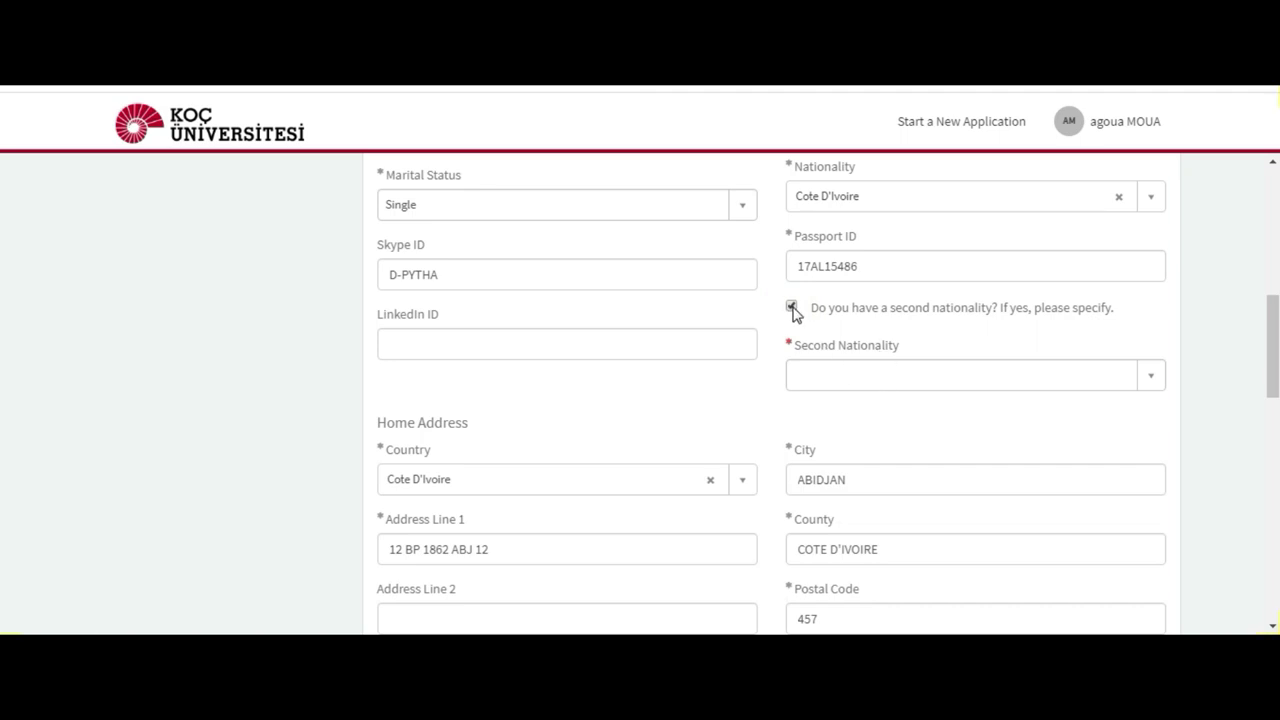
{"action": "left_click", "coordinate": [792, 307]}
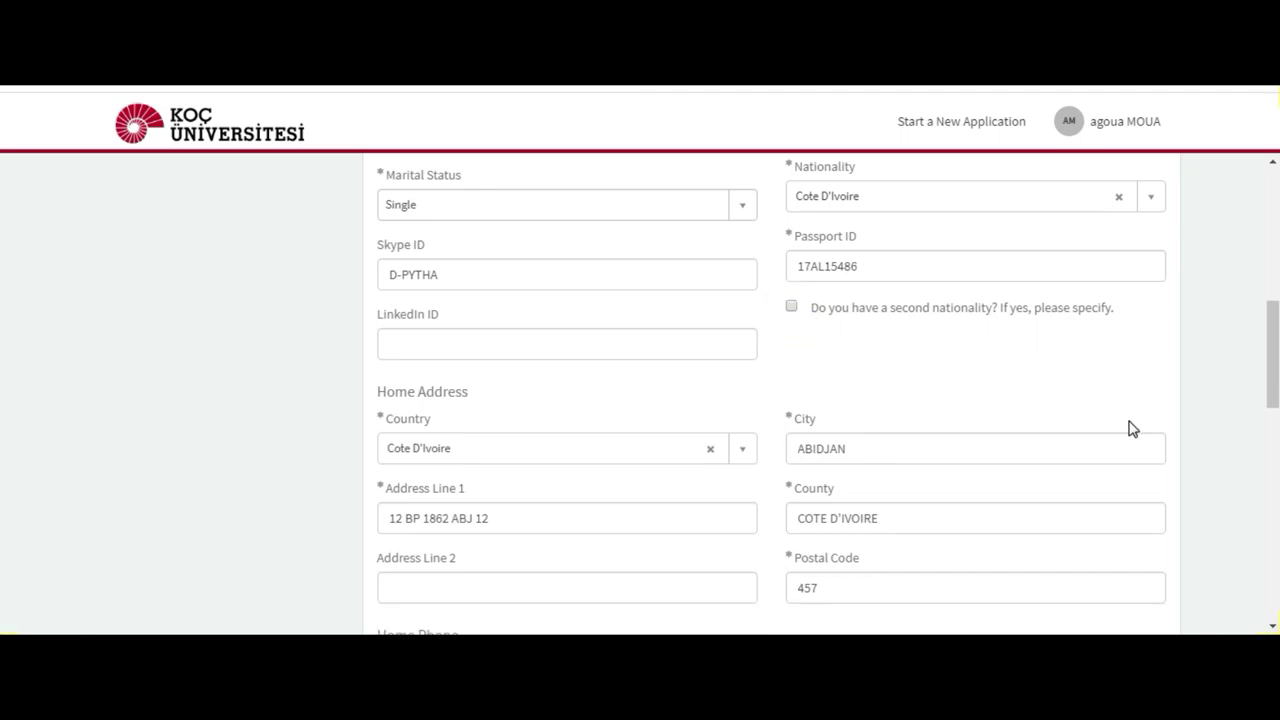
{"action": "scroll", "coordinate": [2, 345], "scroll_direction": "down", "scroll_amount": 10}
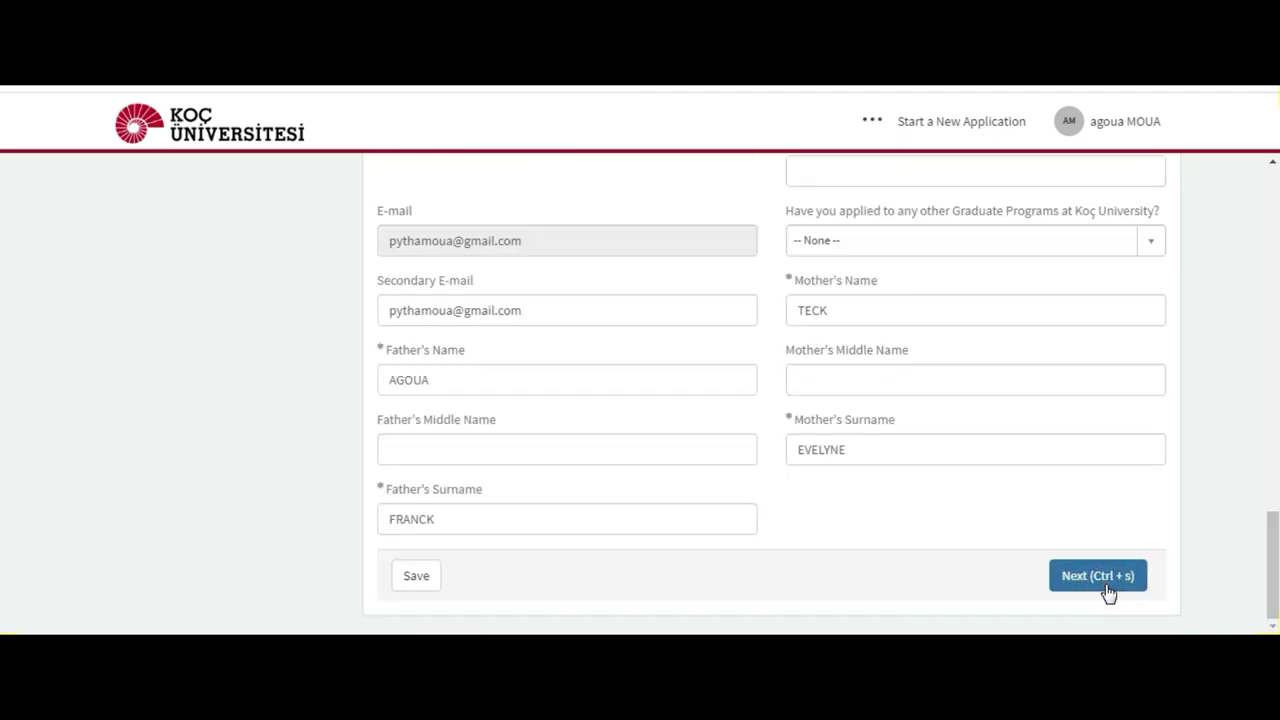
{"action": "left_click", "coordinate": [1108, 592]}
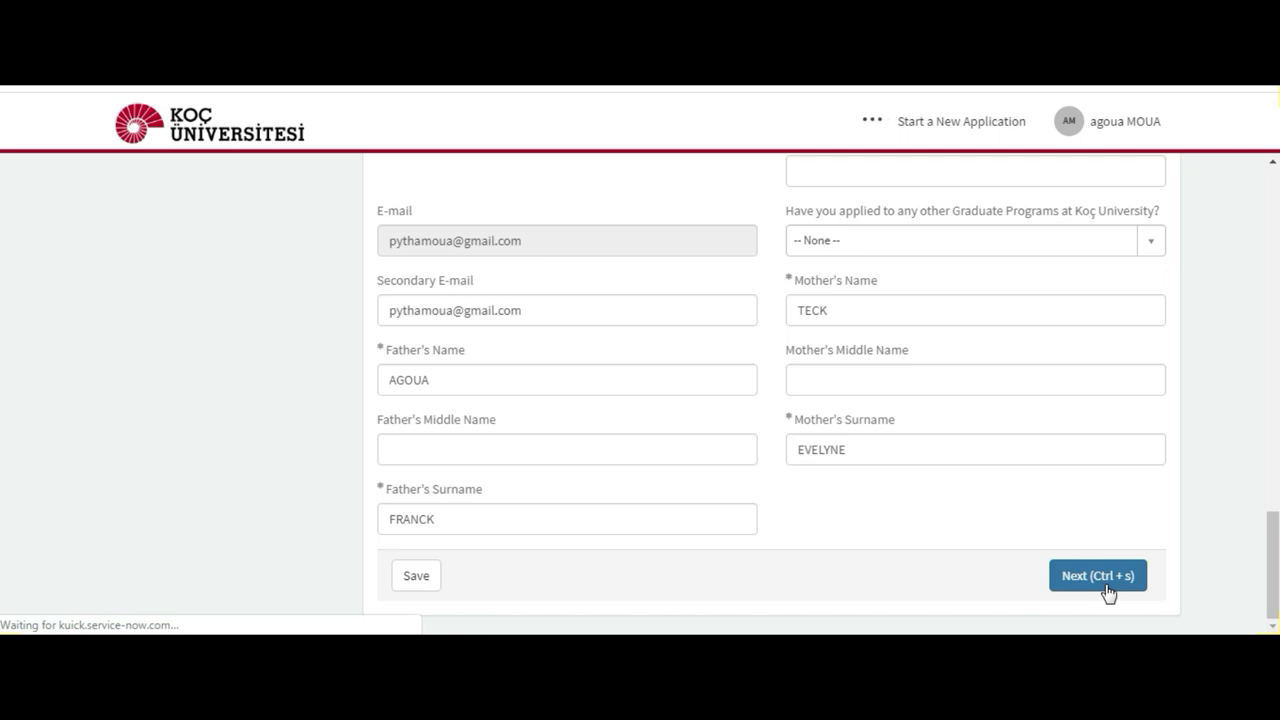